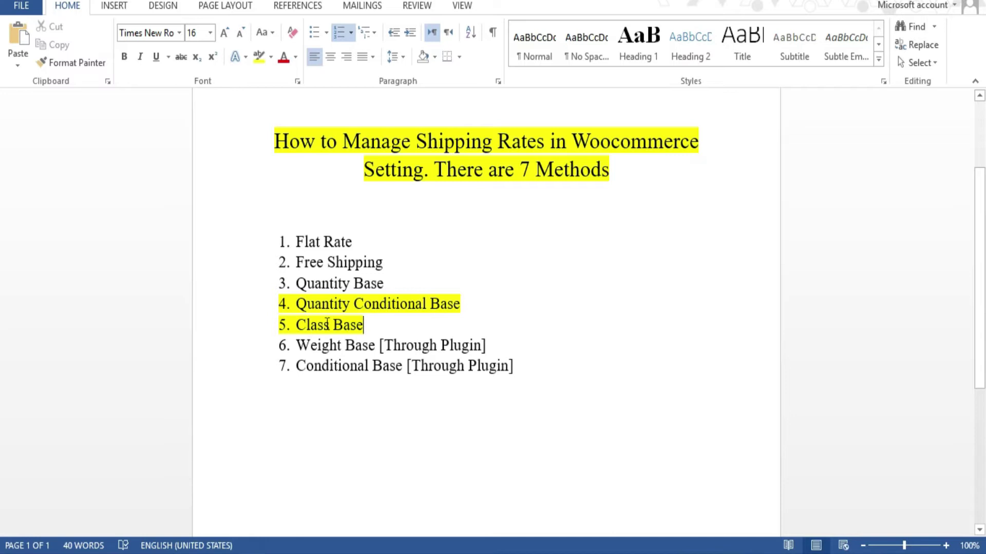
# - Review the Quantity Conditional Base and Class Base entries in the list of shipping methods
pyautogui.moveTo(363, 325); pyautogui.dragTo(297, 303)
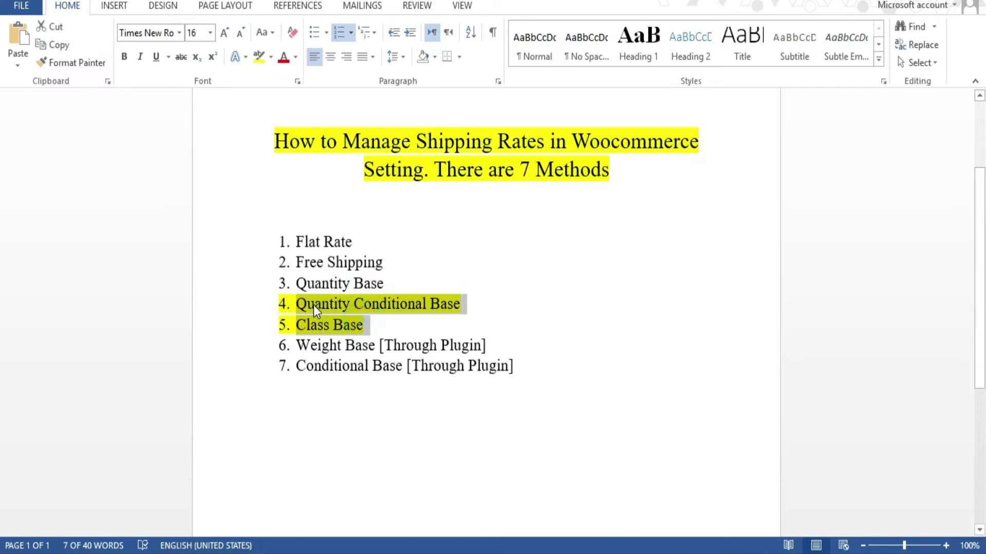
pyautogui.click(314, 304)
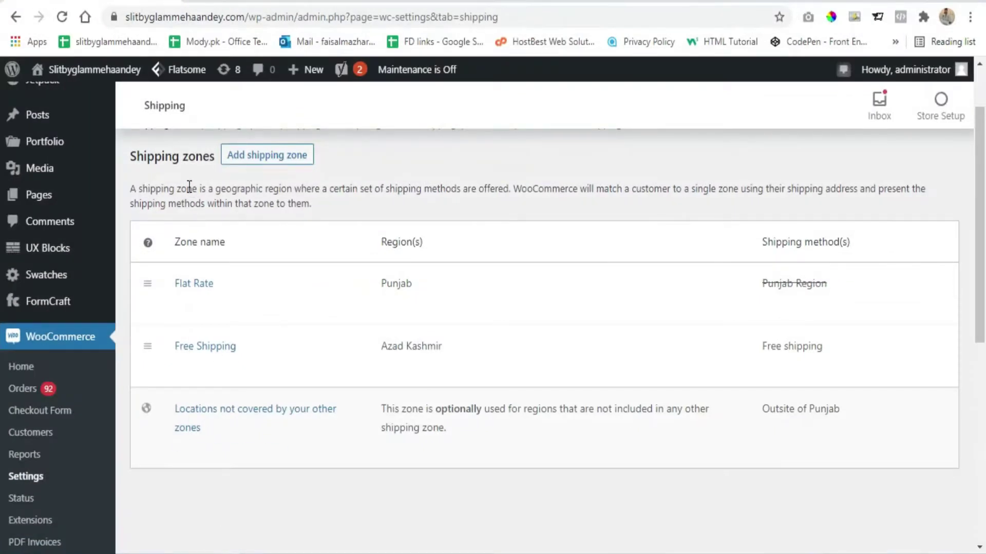
# - Switch to the WooCommerce shipping settings in the browser and open the Flat Rate zone for Punjab, checking its zone regions
pyautogui.scroll(2, 231, 311)
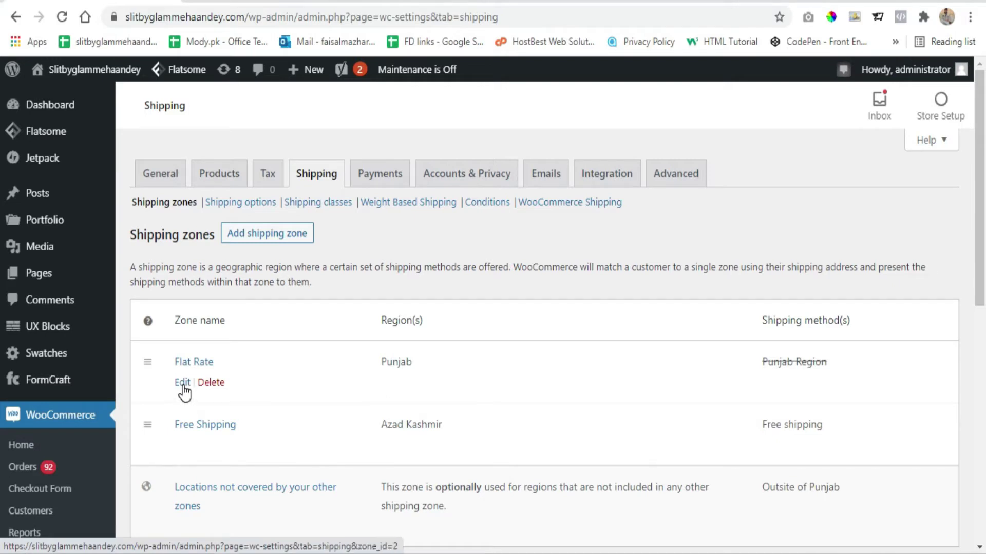
pyautogui.moveTo(414, 362); pyautogui.dragTo(379, 361)
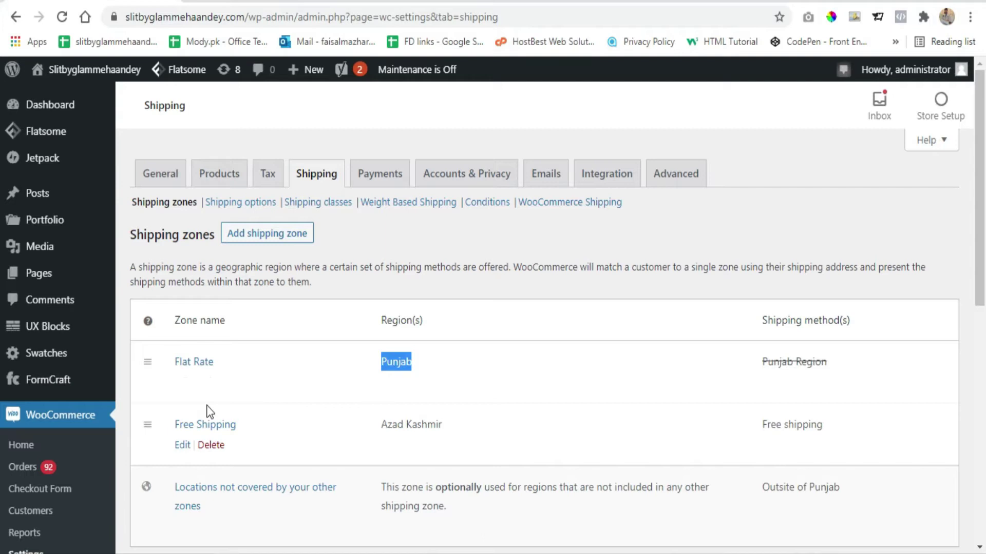
pyautogui.click(182, 382)
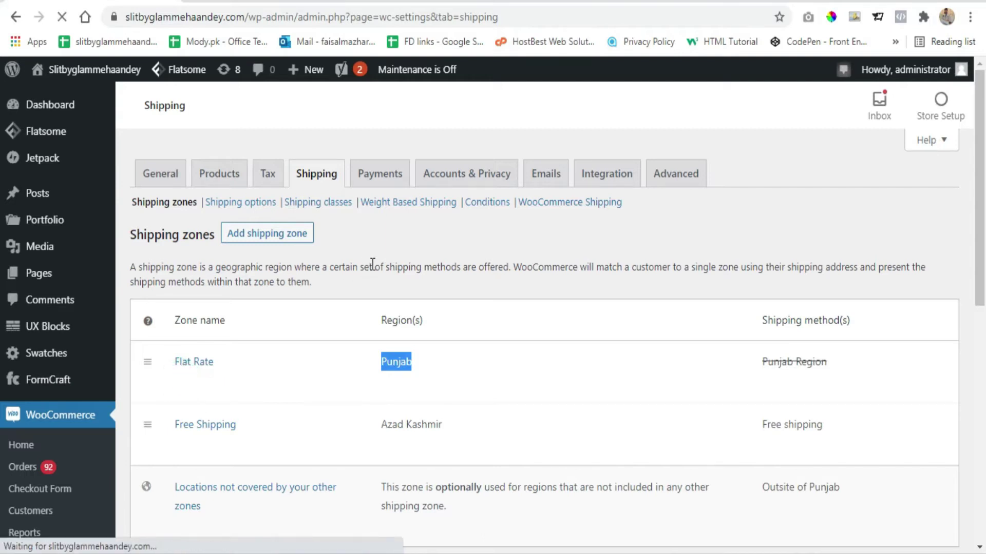
pyautogui.scroll(-1, 278, 226)
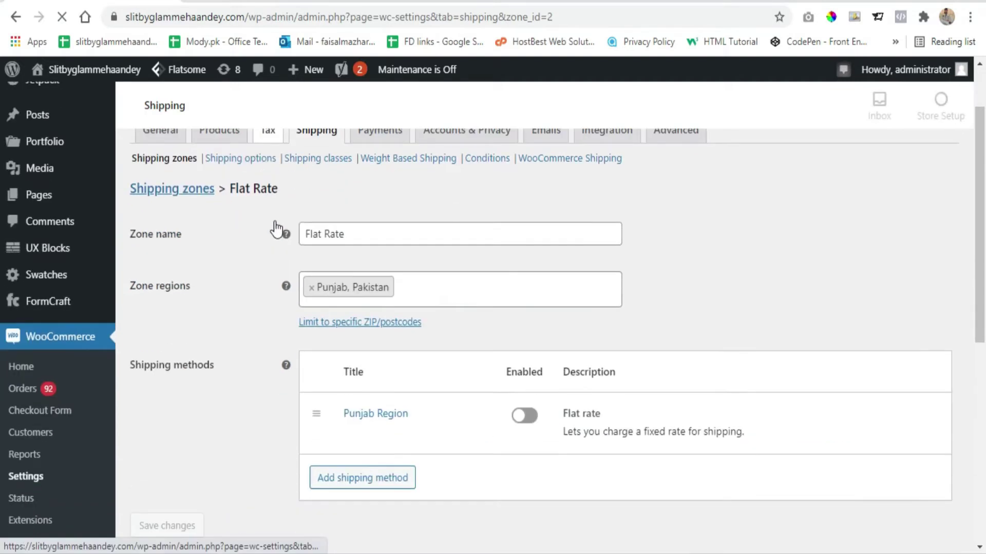
pyautogui.click(409, 256)
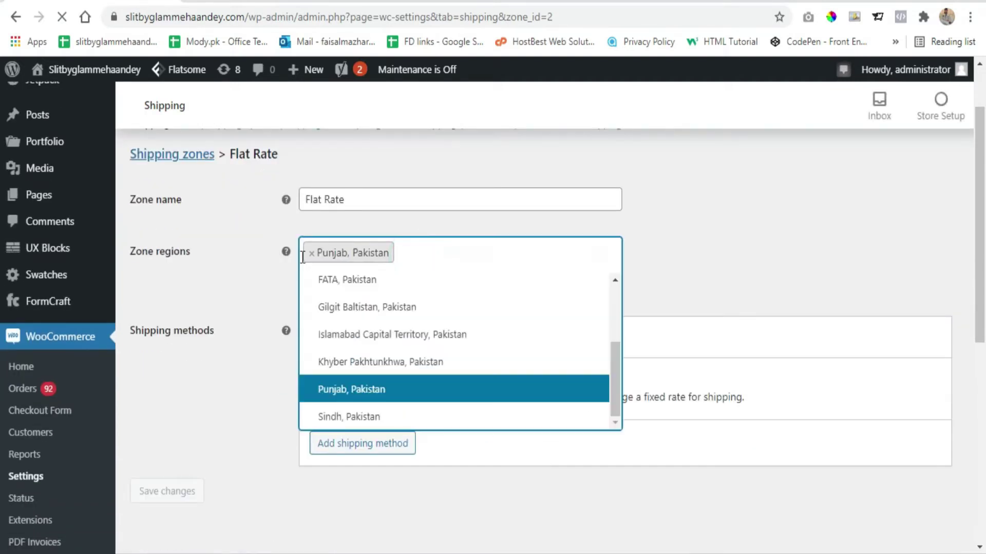
pyautogui.click(718, 253)
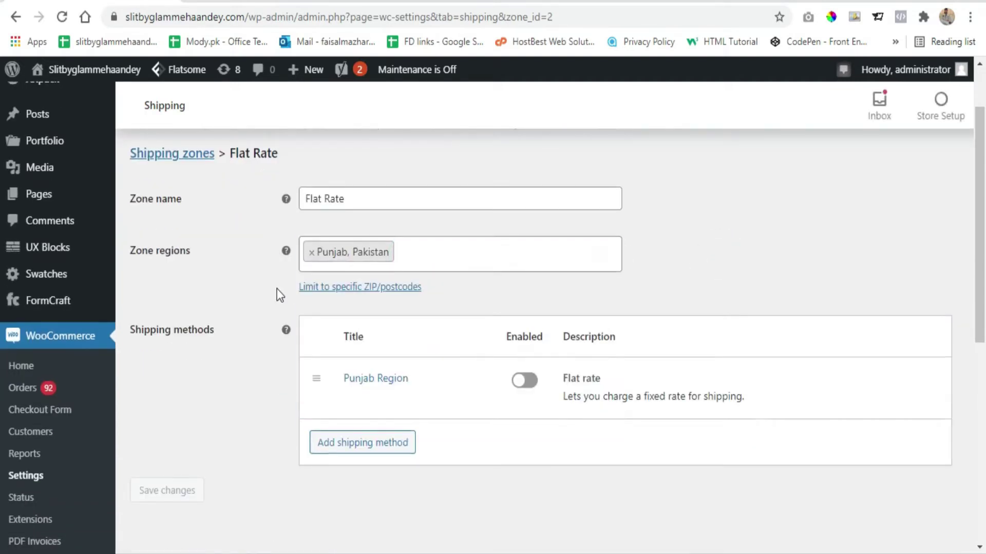
pyautogui.scroll(-2, 277, 291)
pyautogui.moveTo(351, 310)
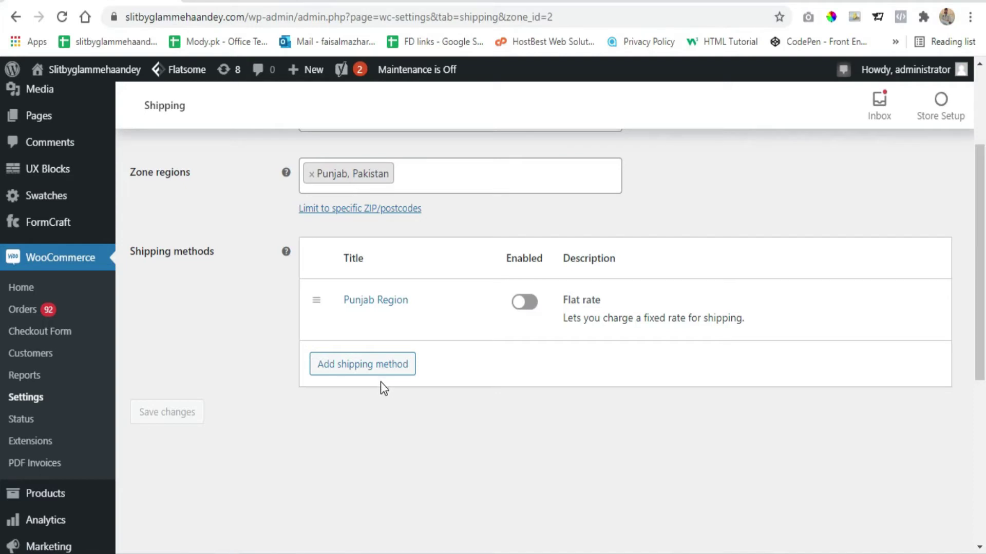
# - Add a Flat rate shipping method to the Punjab zone
pyautogui.click(376, 367)
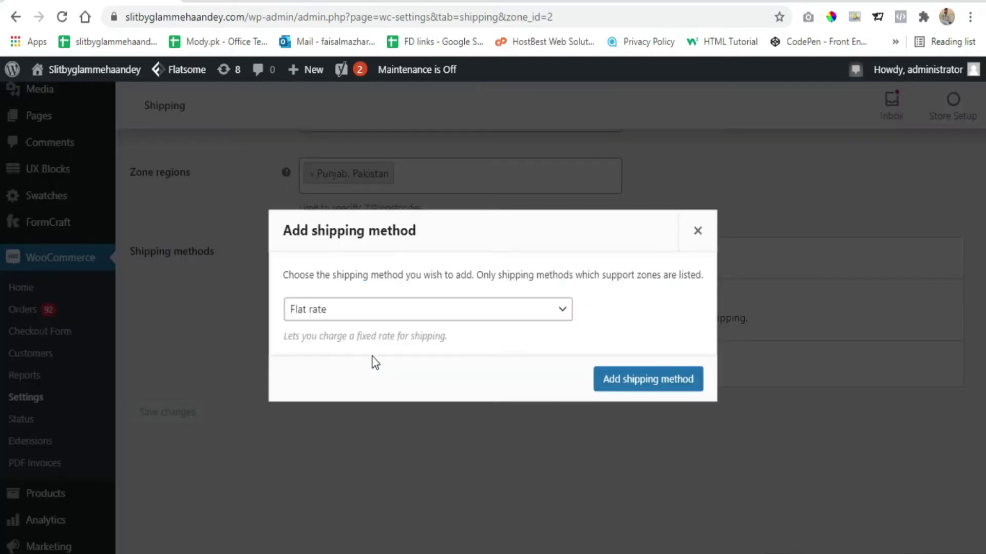
pyautogui.click(361, 319)
pyautogui.click(359, 312)
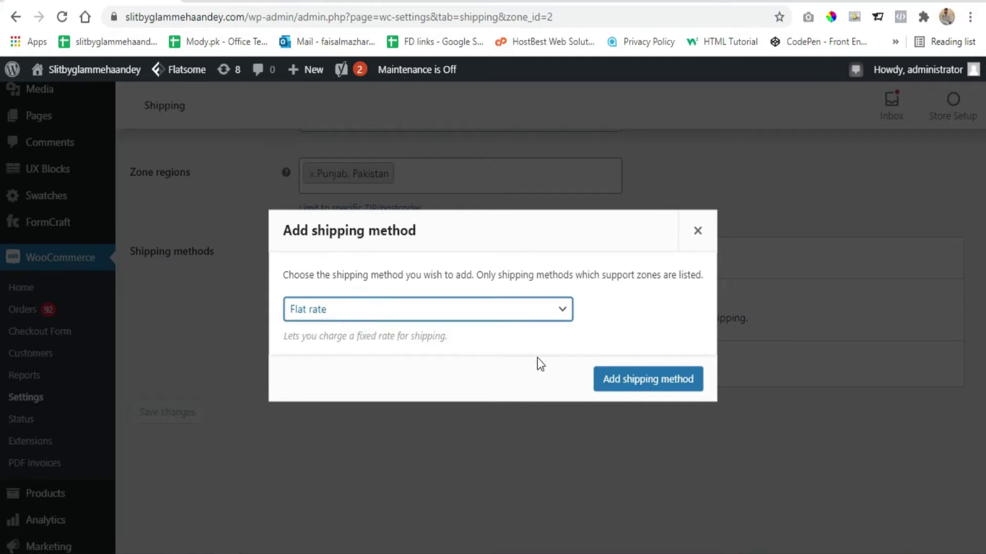
pyautogui.click(641, 380)
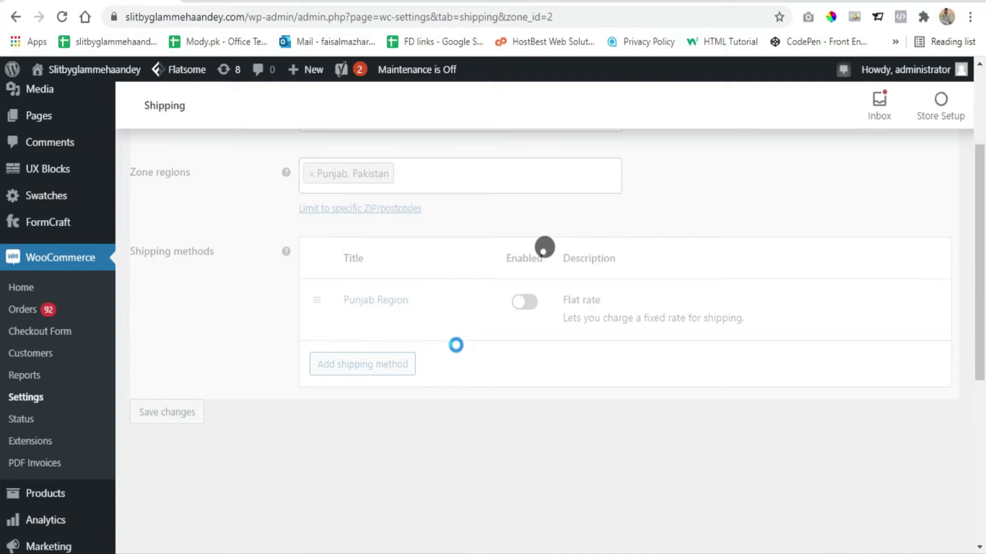
# - Open the new flat rate method's settings and set its tax status to None
pyautogui.click(349, 381)
pyautogui.click(417, 305)
pyautogui.click(404, 343)
pyautogui.click(630, 301)
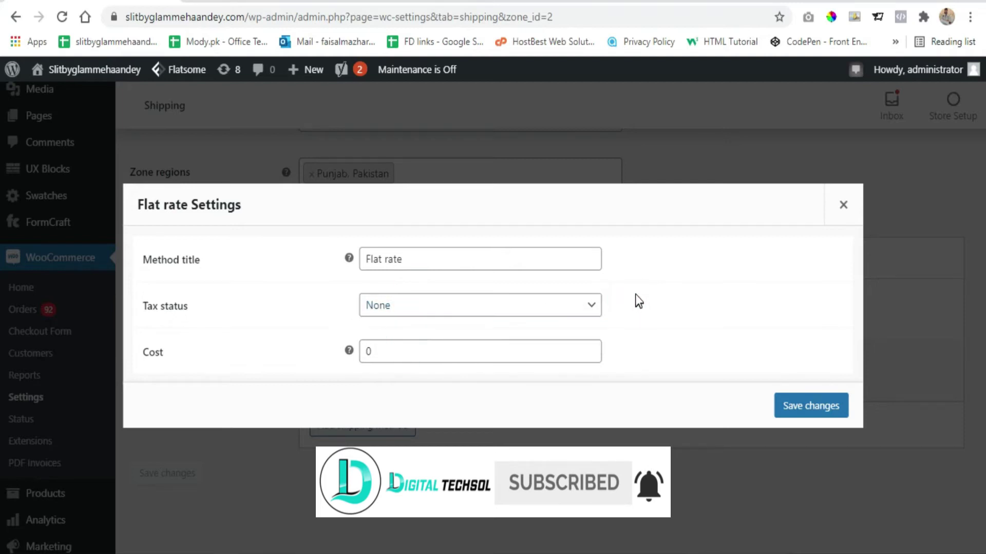
pyautogui.click(413, 265)
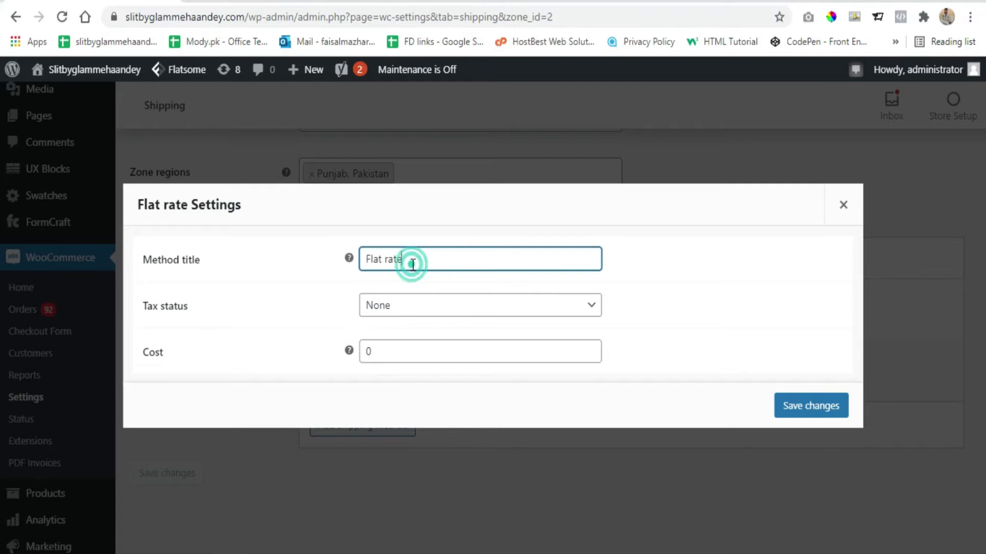
pyautogui.click(391, 353)
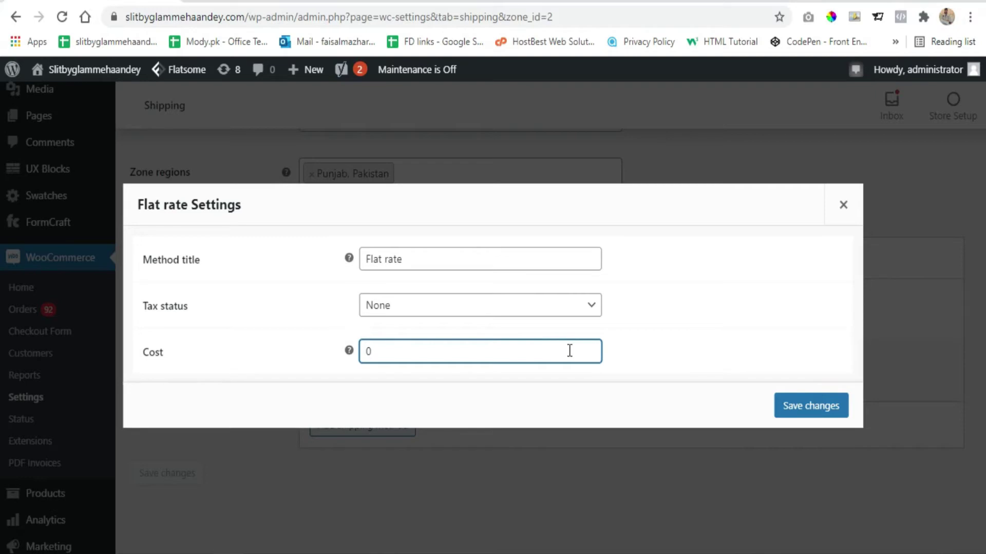
# - Switch to the storefront and open the Made in Turkey casual jumpsuit from the Jumpsuits category
pyautogui.click(248, 1)
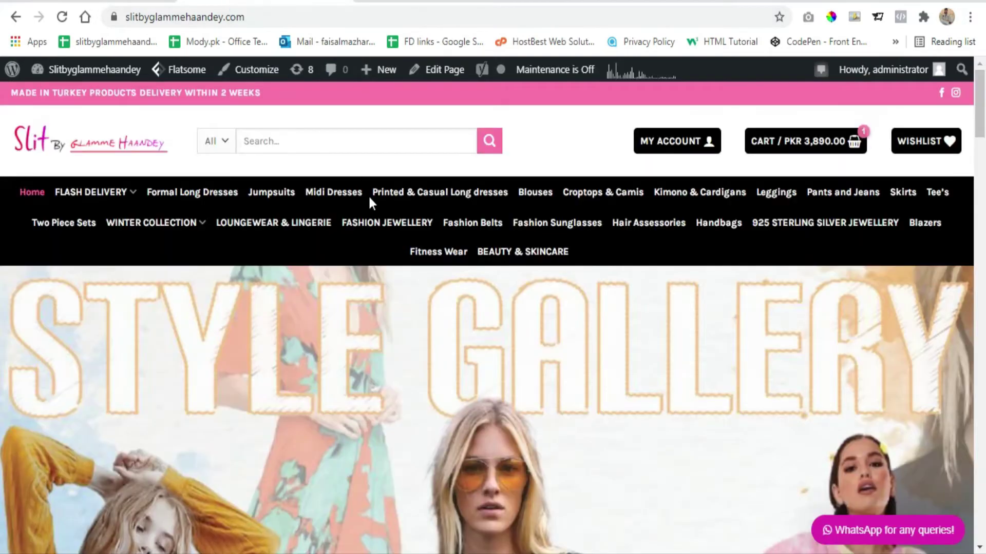
pyautogui.scroll(-2, 359, 185)
pyautogui.click(257, 115)
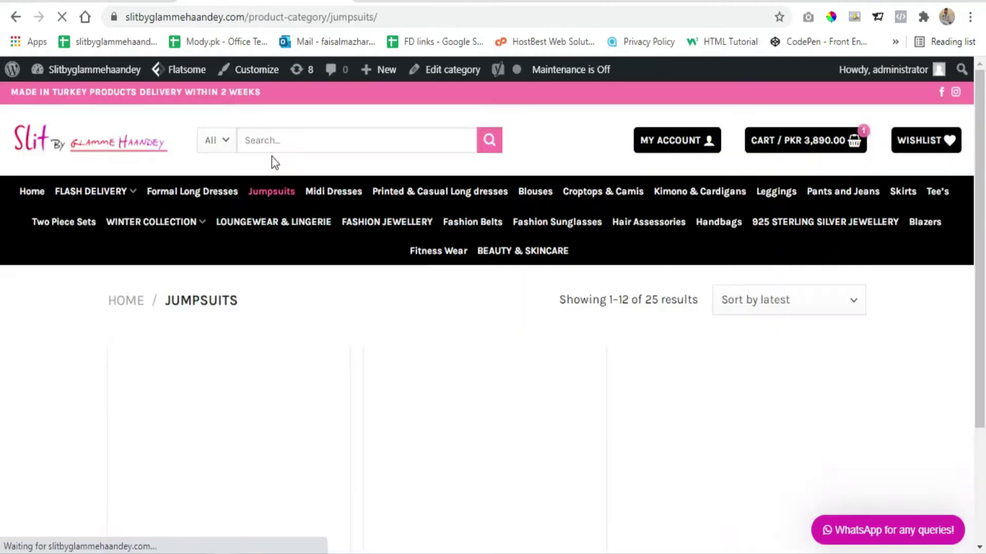
pyautogui.scroll(-2, 273, 174)
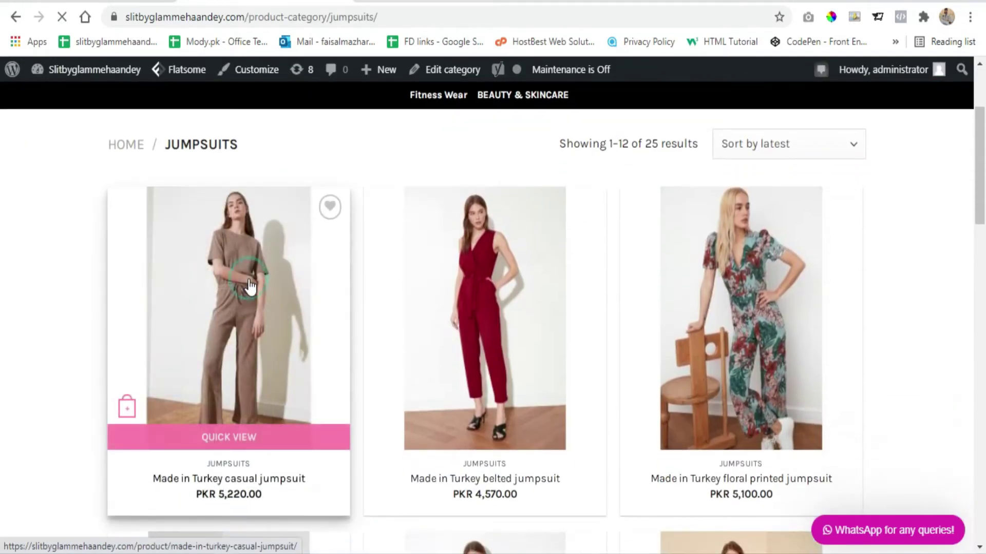
pyautogui.click(275, 290)
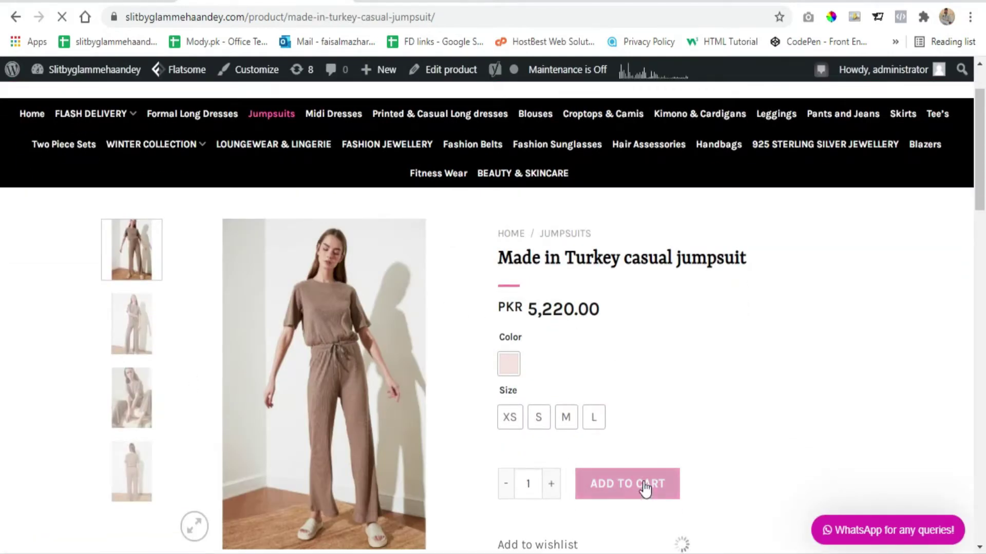
# - Increase the casual jumpsuit's order quantity to 2
pyautogui.doubleClick(531, 483)
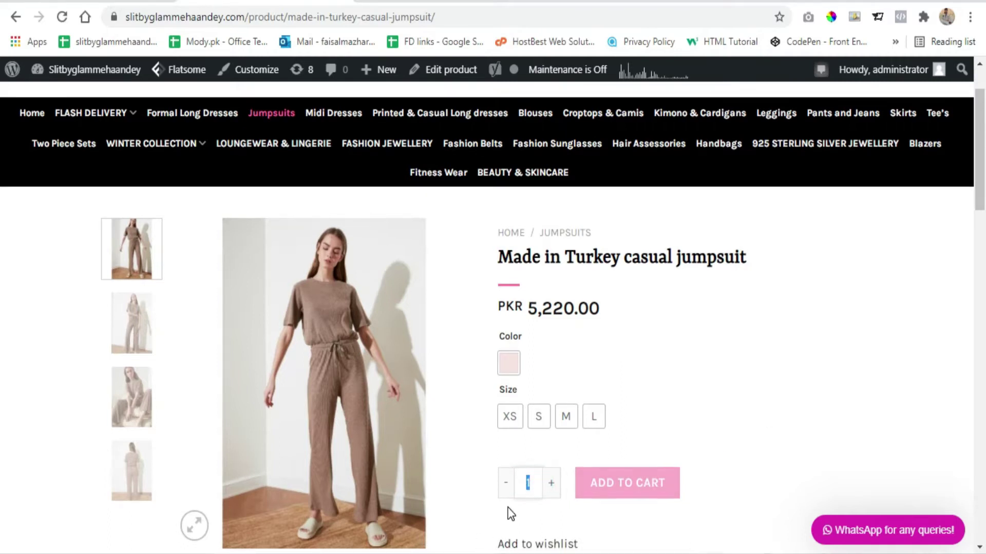
pyautogui.click(534, 483)
pyautogui.doubleClick(533, 483)
pyautogui.click(552, 486)
pyautogui.scroll(-2, 810, 280)
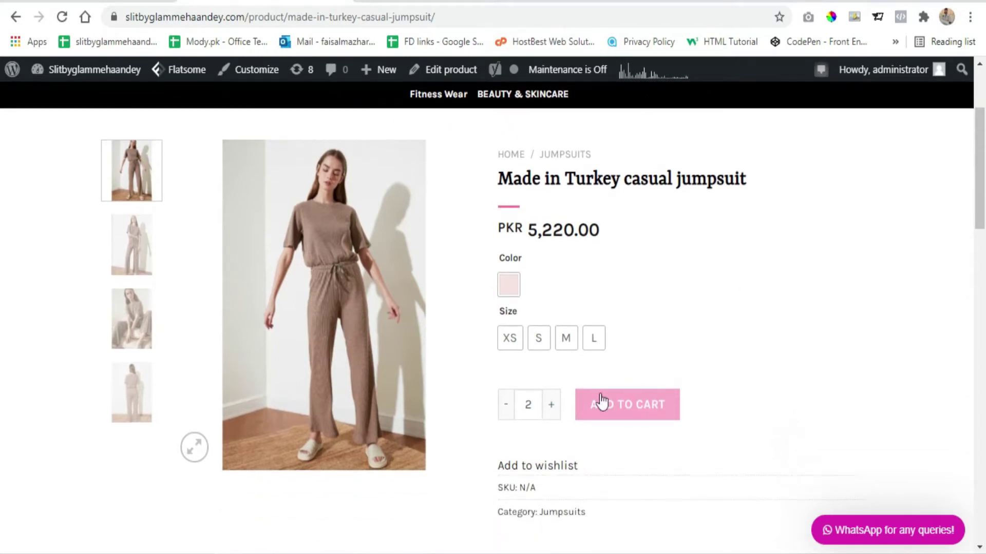
# - Raise the jumpsuit's order quantity further to 5
pyautogui.doubleClick(528, 404)
pyautogui.click(550, 411)
pyautogui.click(550, 411)
pyautogui.click(550, 411)
pyautogui.doubleClick(528, 404)
pyautogui.scroll(1, 469, 475)
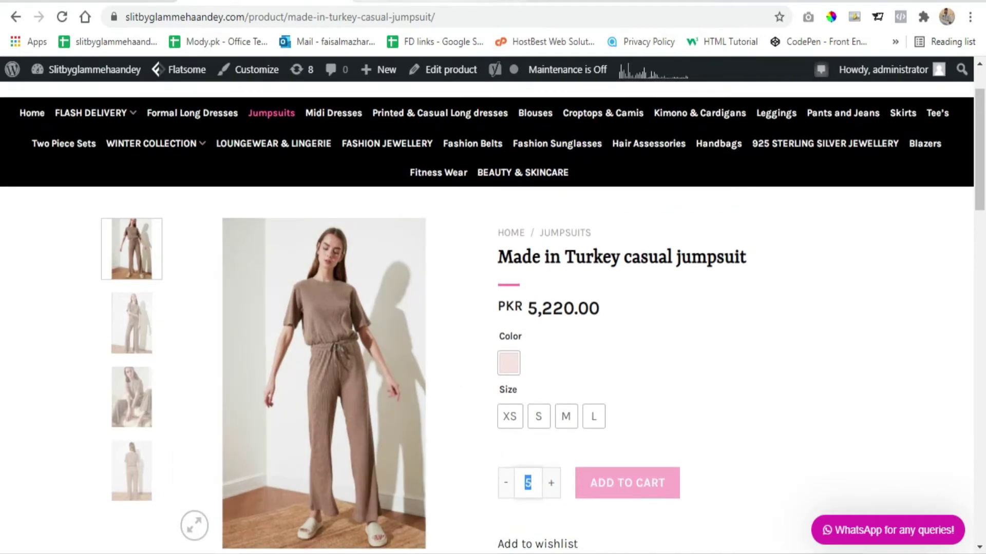
# - Search Google for "flat rate shipping documents" and open the WooCommerce Docs page on Flat Rate Shipping
pyautogui.click(436, 2)
pyautogui.write('flat')
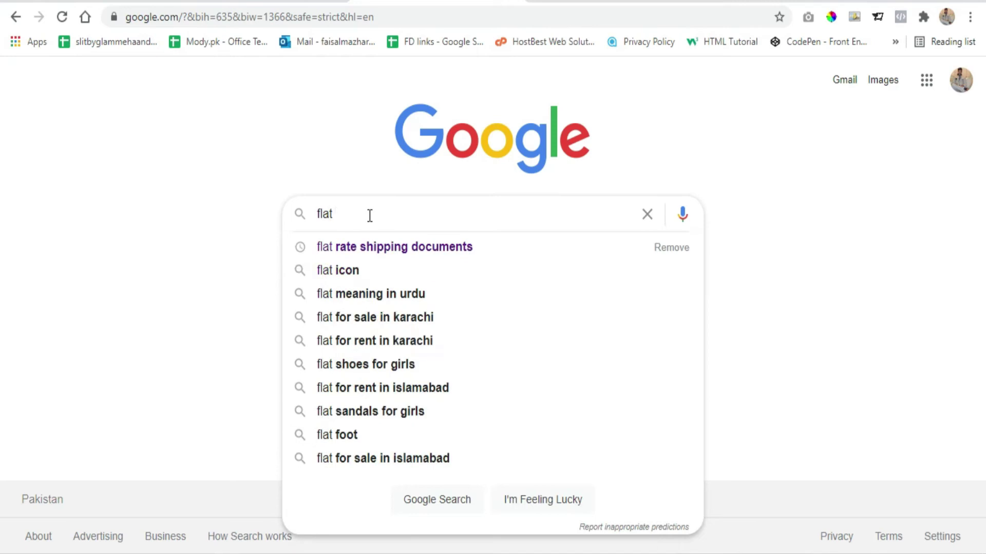
pyautogui.click(387, 249)
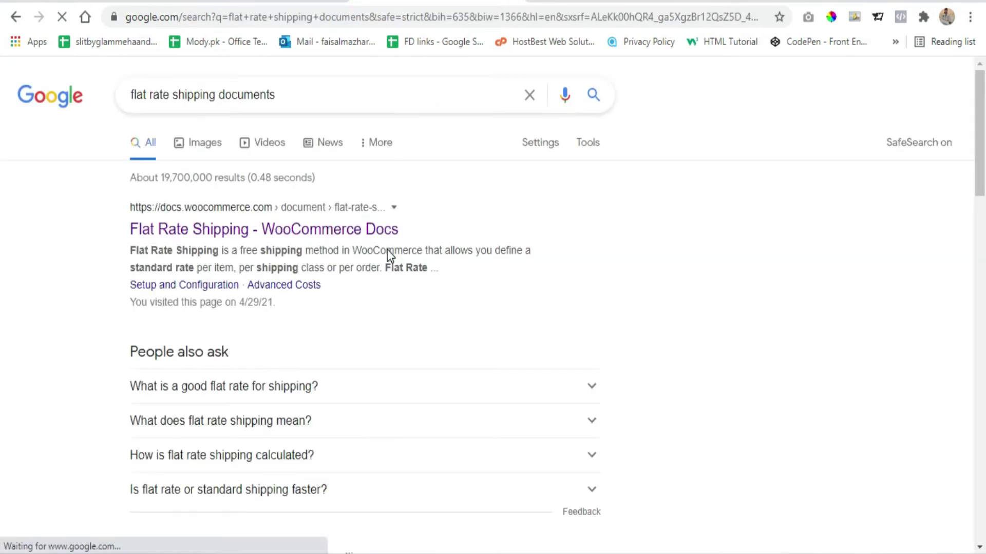
pyautogui.click(283, 232)
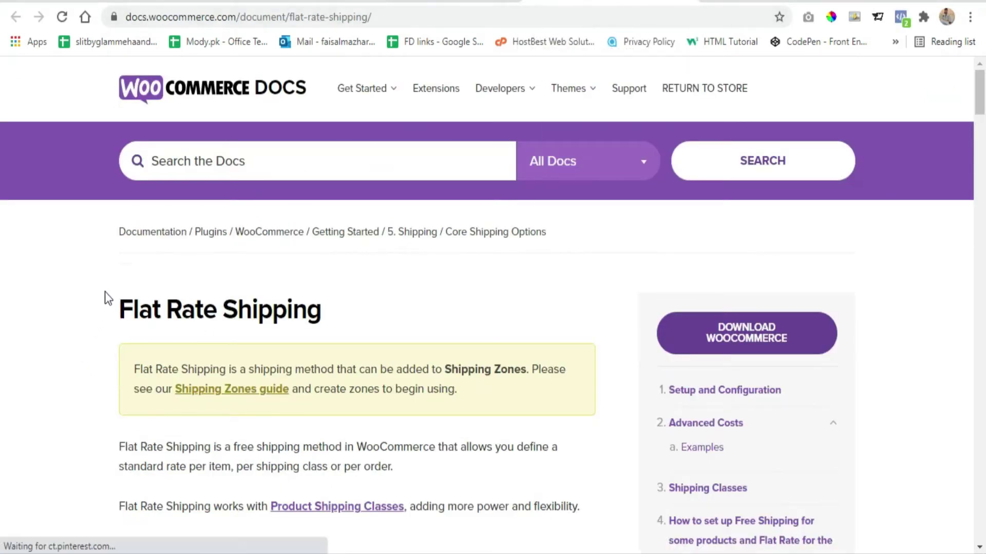
# - Examine the documentation's quantity-based cost example 10 + ( 2 * [qty] ), including its base cost and per-item charge
pyautogui.scroll(-3, 100, 277)
pyautogui.scroll(-6, 97, 254)
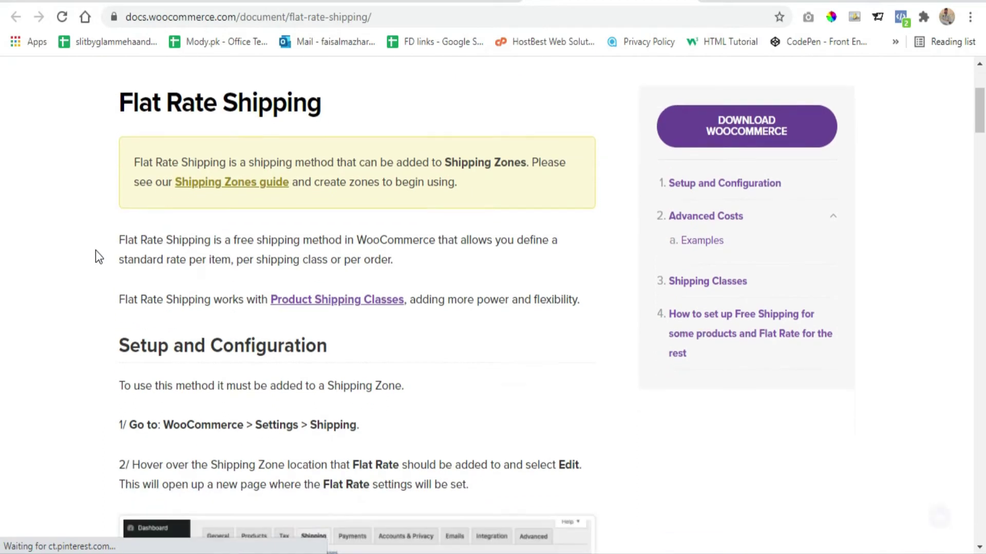
pyautogui.scroll(-12, 89, 226)
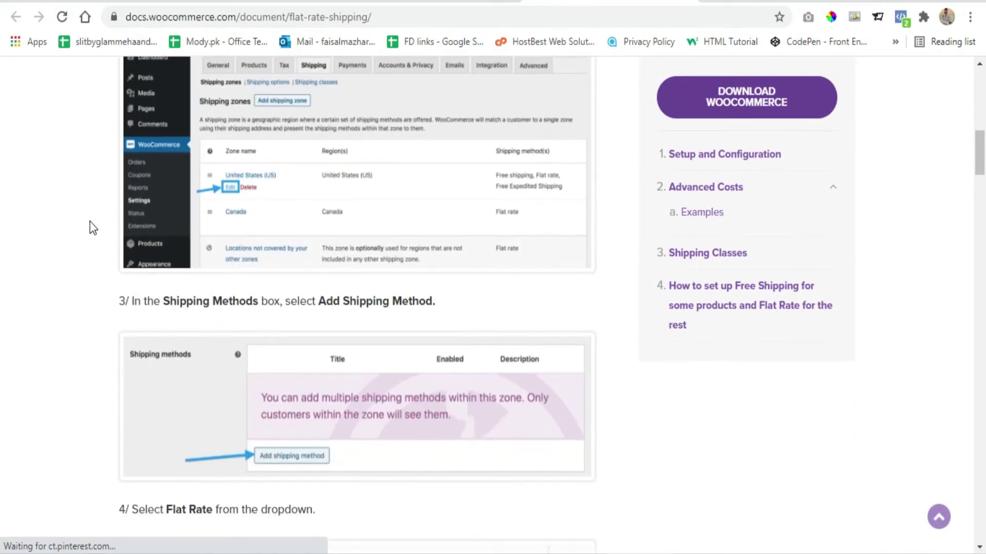
pyautogui.scroll(-17, 91, 221)
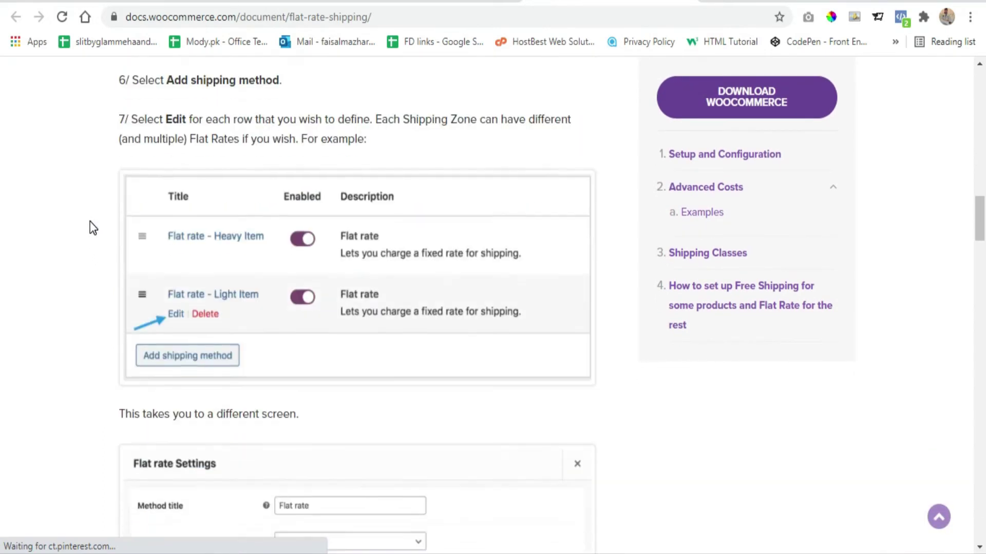
pyautogui.scroll(-6, 92, 227)
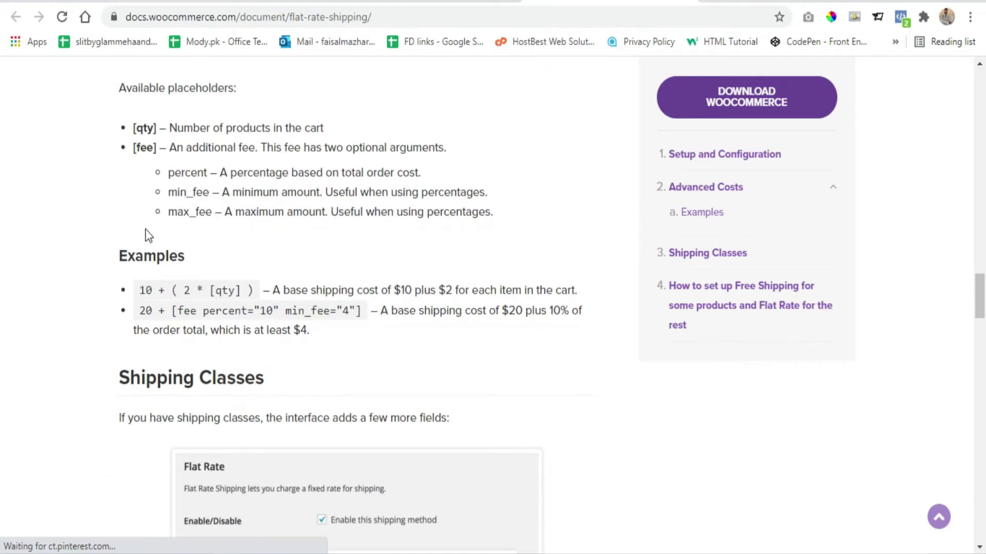
pyautogui.click(143, 291)
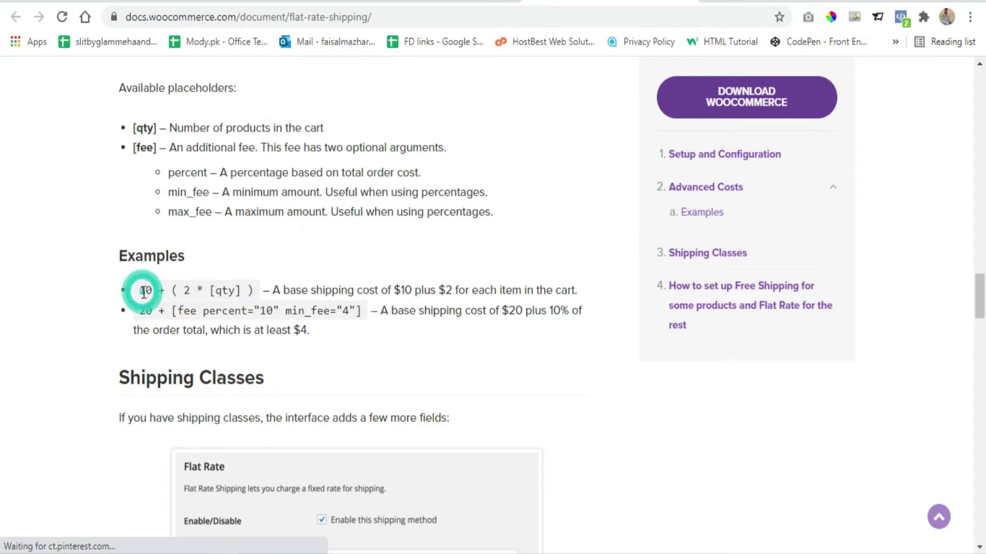
pyautogui.moveTo(144, 292); pyautogui.dragTo(251, 288)
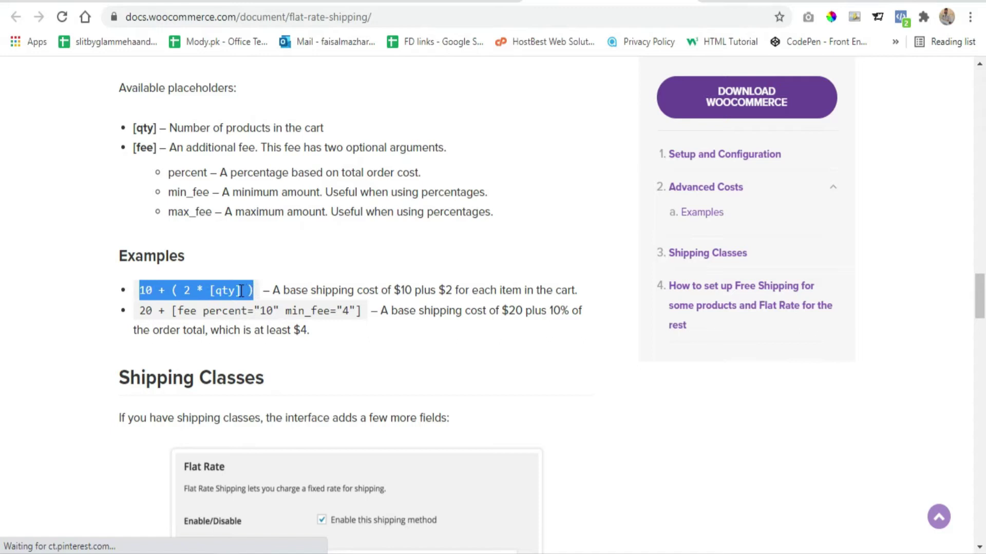
pyautogui.moveTo(275, 293); pyautogui.dragTo(441, 294)
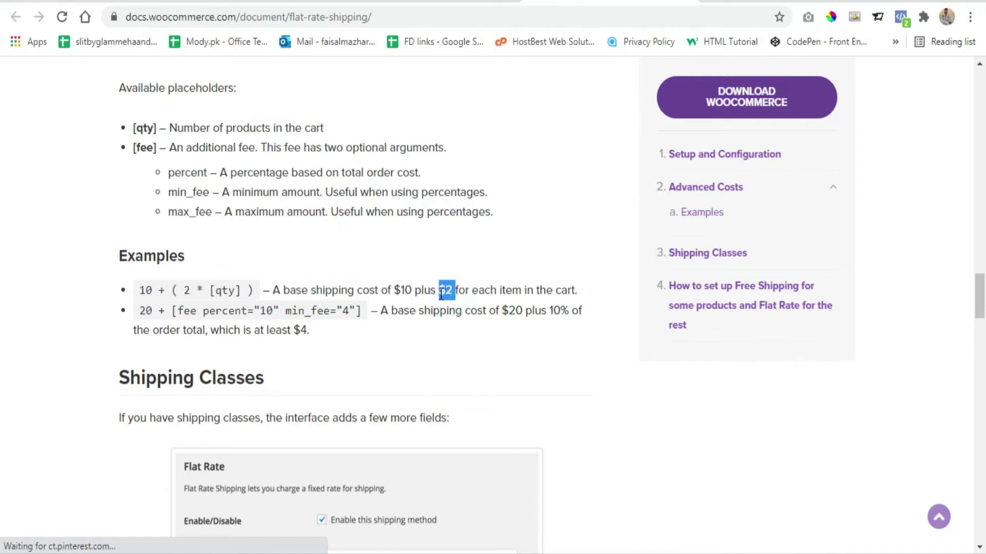
pyautogui.moveTo(150, 290); pyautogui.dragTo(139, 291)
pyautogui.click(138, 290)
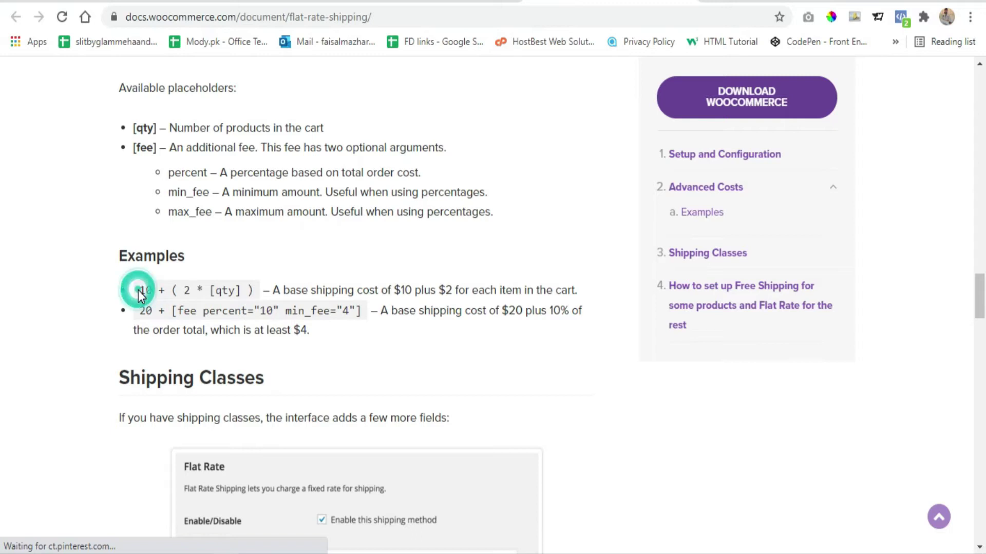
pyautogui.doubleClick(139, 290)
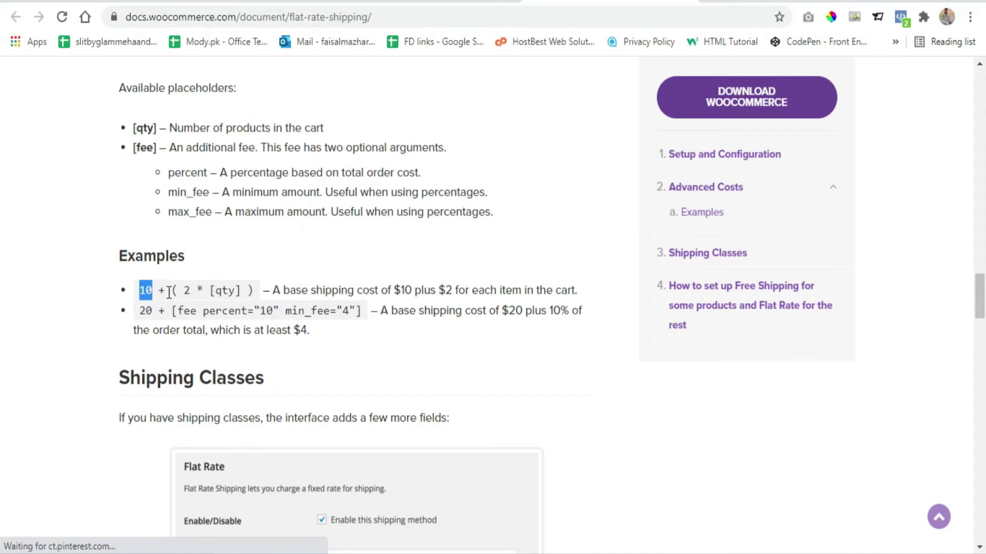
pyautogui.doubleClick(186, 291)
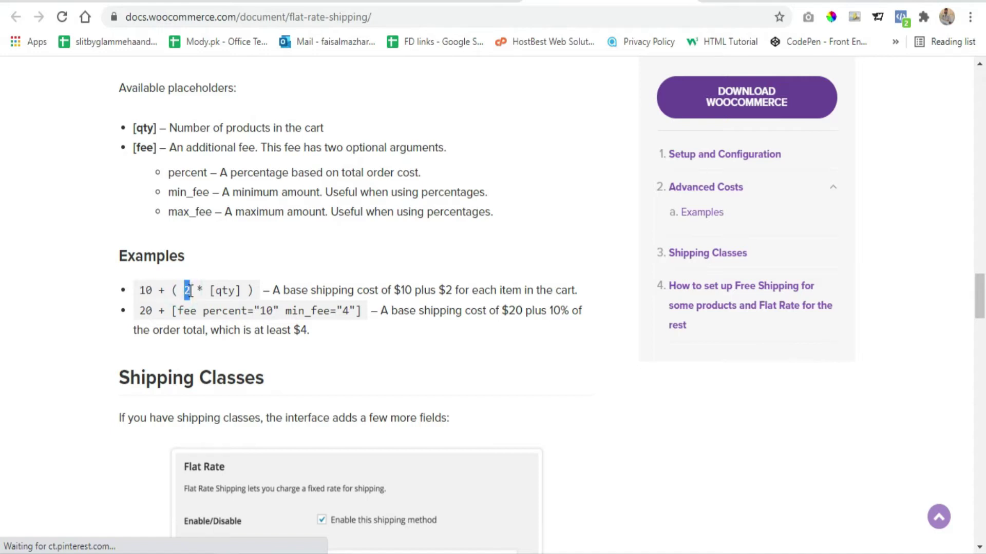
# - Copy the example formula 10 + ( 2 * [qty] ) from the documentation and paste it as the flat rate's cost
pyautogui.click(189, 291)
pyautogui.moveTo(138, 294)
pyautogui.mouseDown()
pyautogui.moveTo(179, 291)
pyautogui.moveTo(136, 292)
pyautogui.mouseUp()
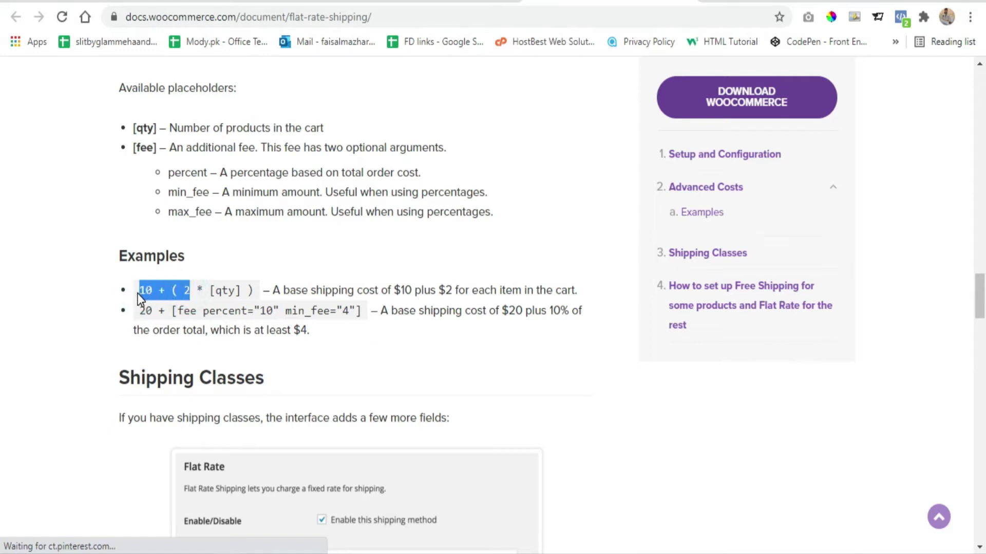
pyautogui.click(172, 292)
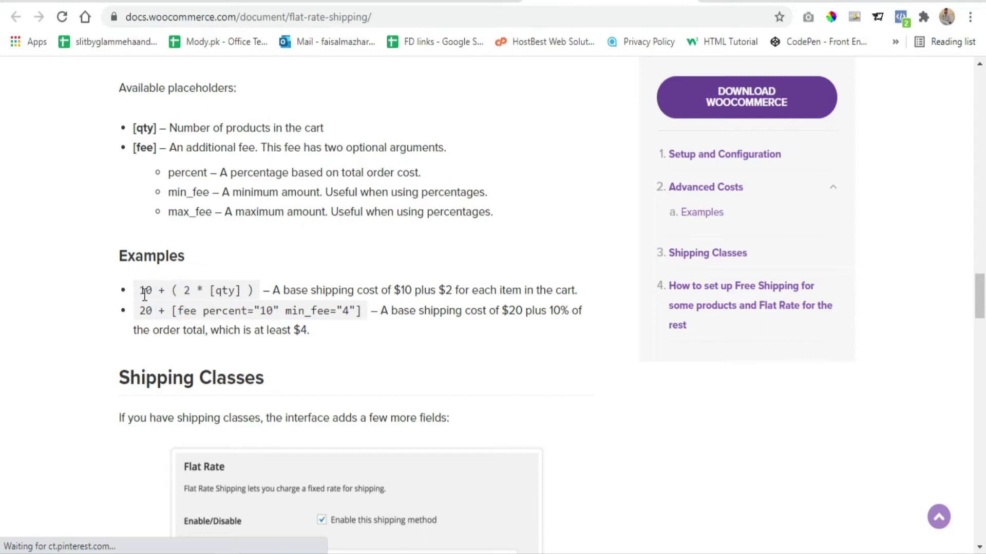
pyautogui.moveTo(141, 293); pyautogui.dragTo(252, 291)
pyautogui.hotkey('ctrl', 'c')
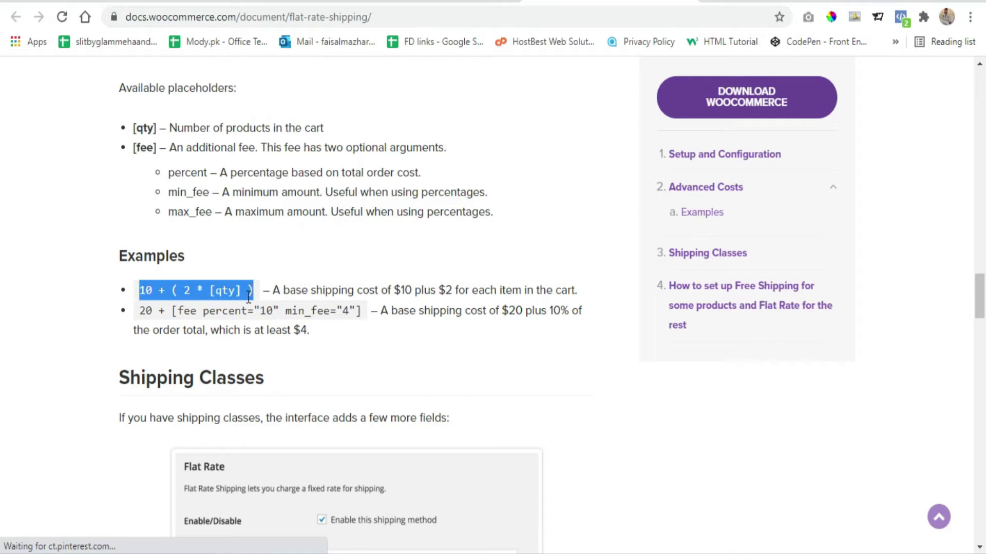
pyautogui.click(98, 2)
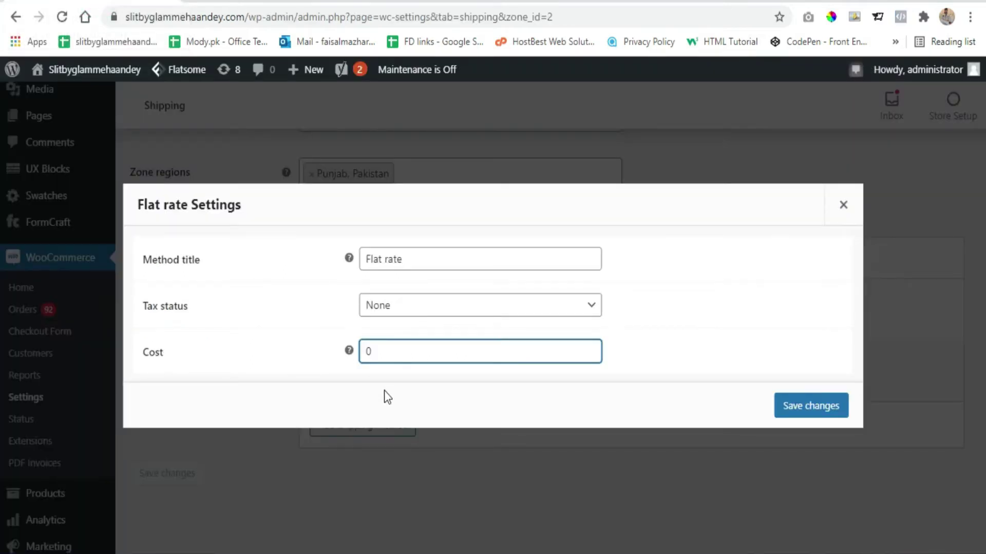
pyautogui.doubleClick(386, 352)
pyautogui.hotkey('ctrl', 'v')
# - Set both the base cost and the per-item charge to 5, making the cost formula 5 + ( 5 * [qty] )
pyautogui.doubleClick(372, 352)
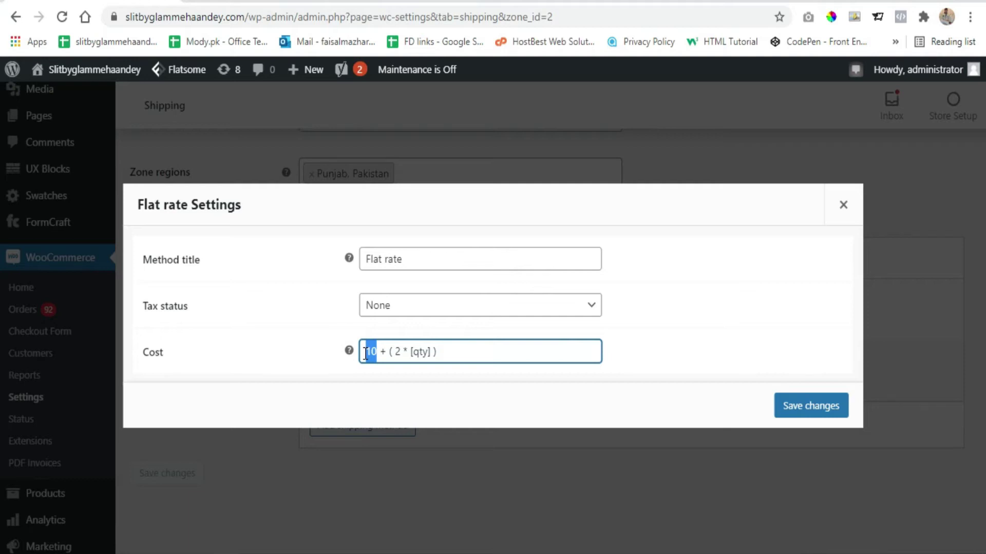
pyautogui.write('5')
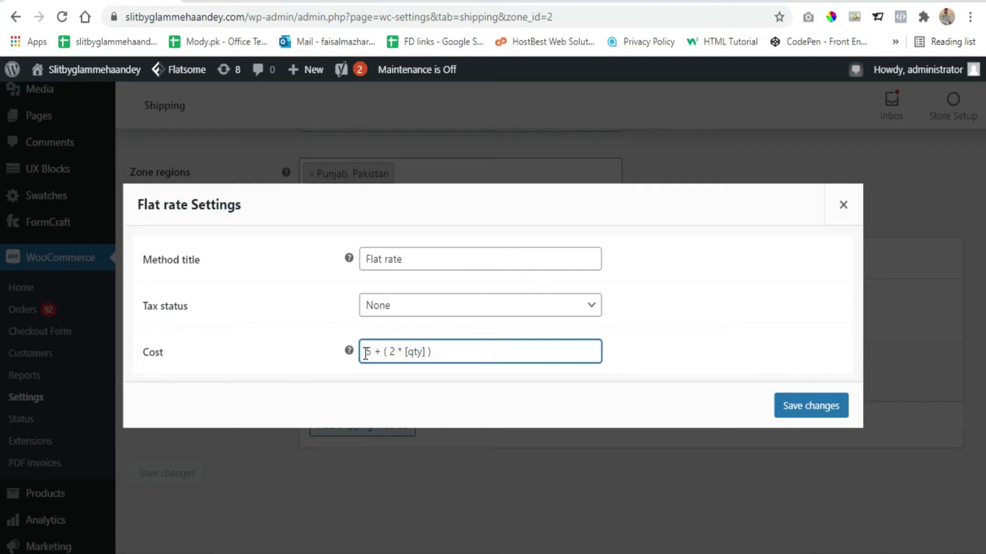
pyautogui.doubleClick(392, 351)
pyautogui.write('5')
# - Review the base and per-quantity parts of the cost formula, glance at the jumpsuit's product page, and save the flat rate settings
pyautogui.click(448, 353)
pyautogui.moveTo(394, 354); pyautogui.dragTo(365, 351)
pyautogui.click(380, 351)
pyautogui.moveTo(406, 354); pyautogui.dragTo(425, 354)
pyautogui.doubleClick(392, 352)
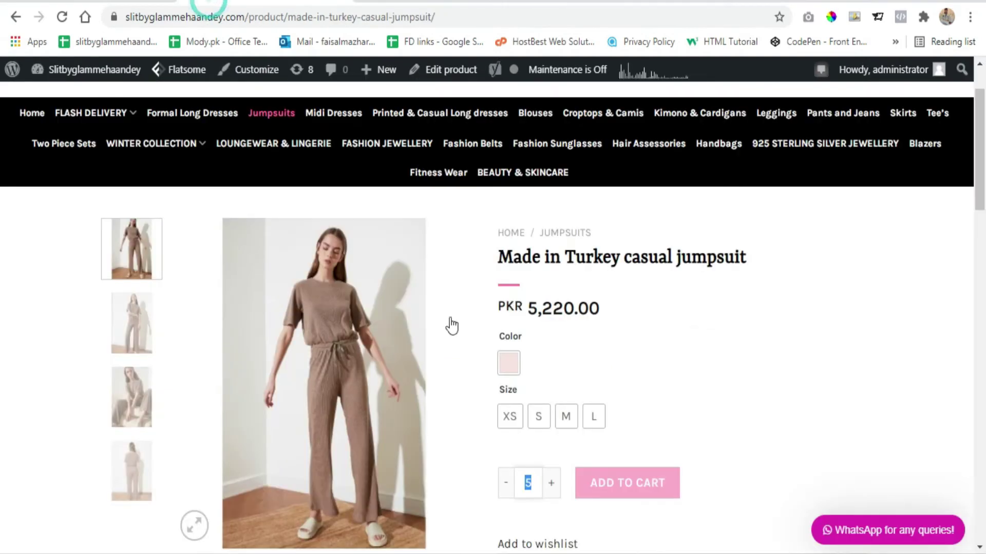
pyautogui.click(709, 395)
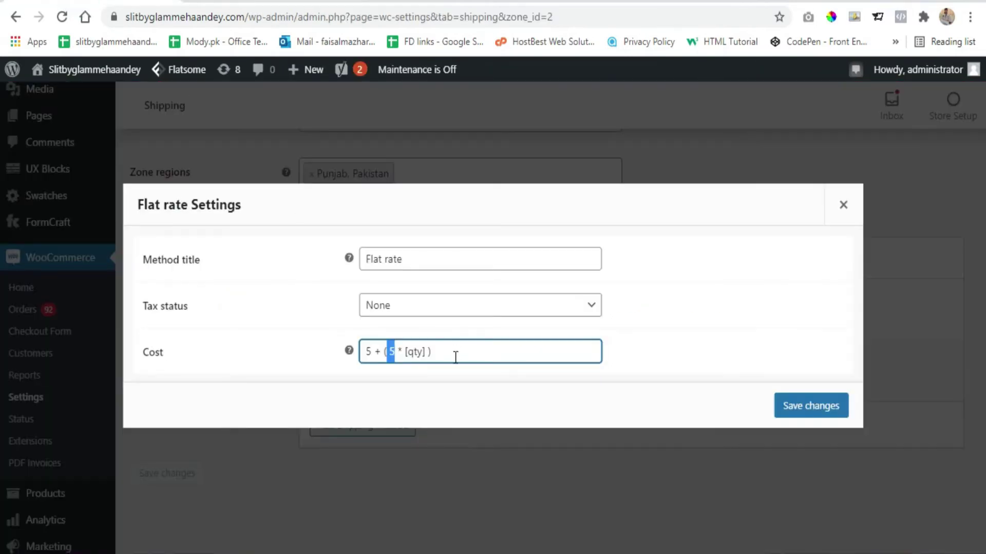
pyautogui.click(455, 357)
pyautogui.click(741, 331)
pyautogui.click(440, 355)
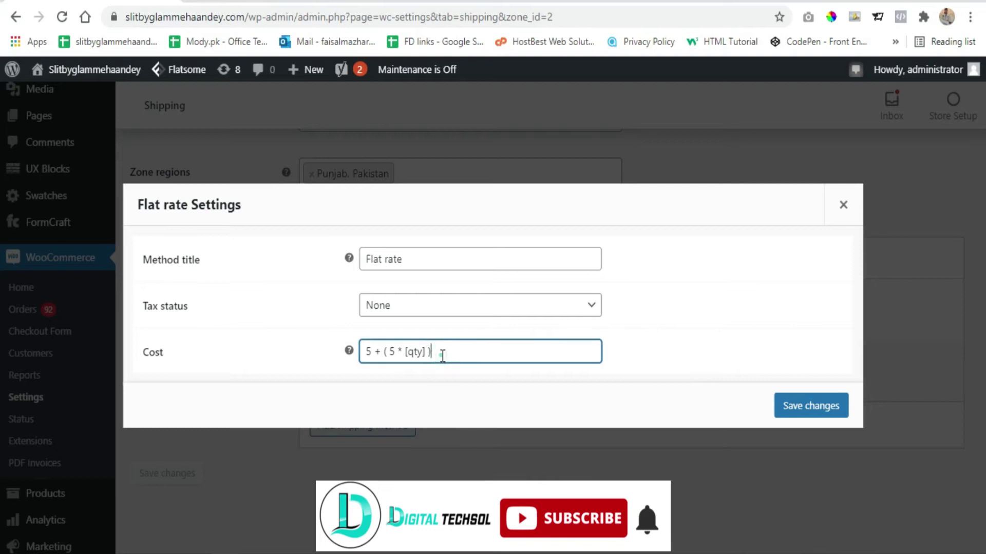
pyautogui.click(822, 421)
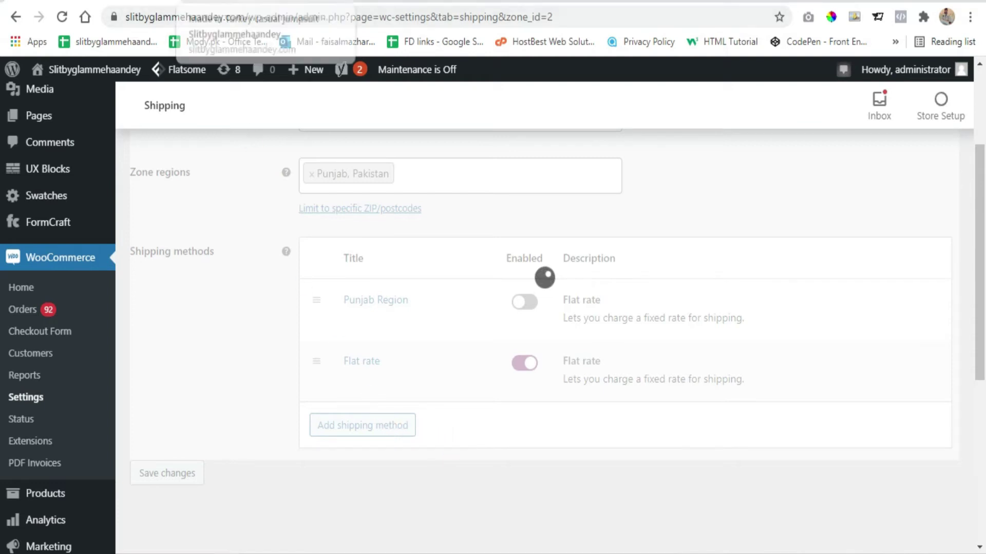
# - Open the store's shopping cart and check the subtotal and flat rate shipping charge for a single polka dot dress
pyautogui.click(248, 1)
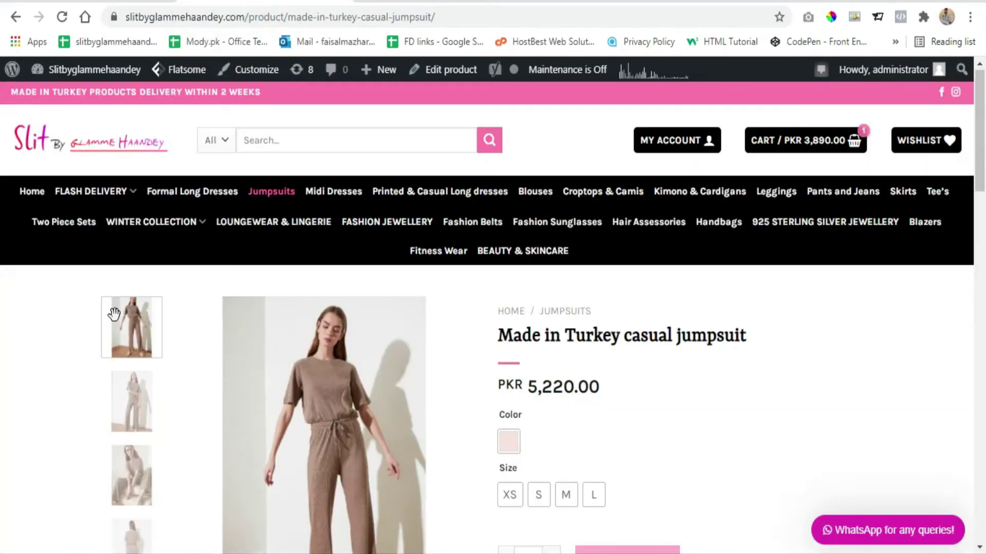
pyautogui.moveTo(804, 141)
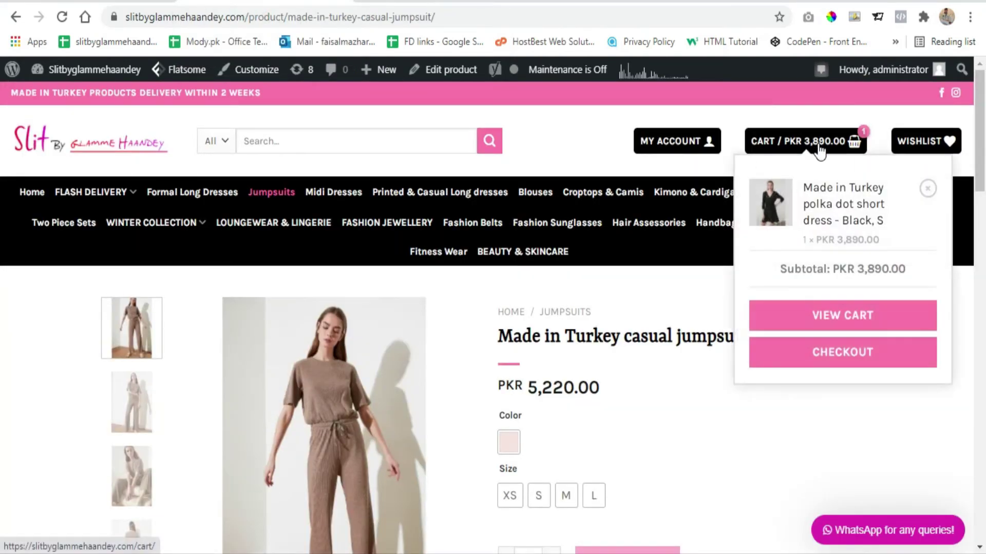
pyautogui.click(845, 319)
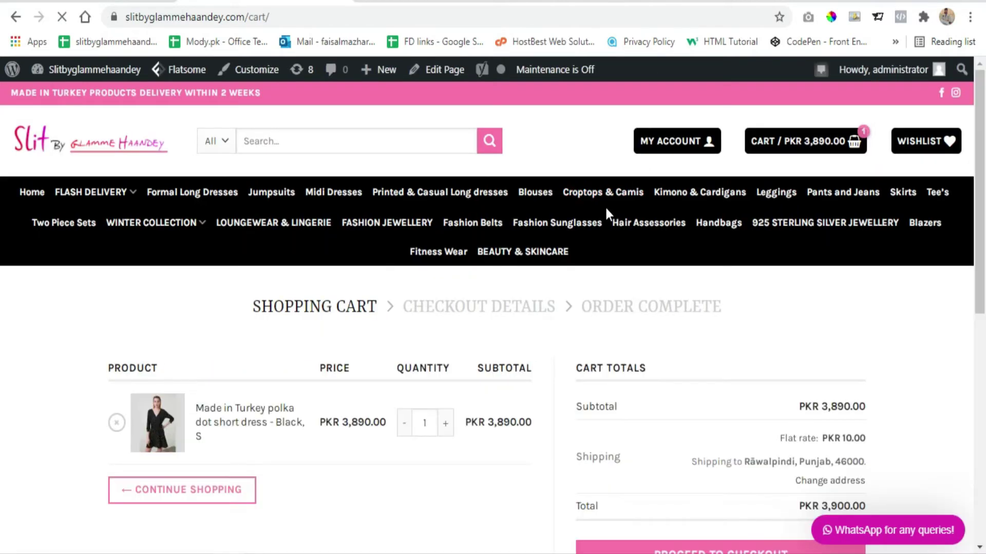
pyautogui.scroll(-2, 598, 204)
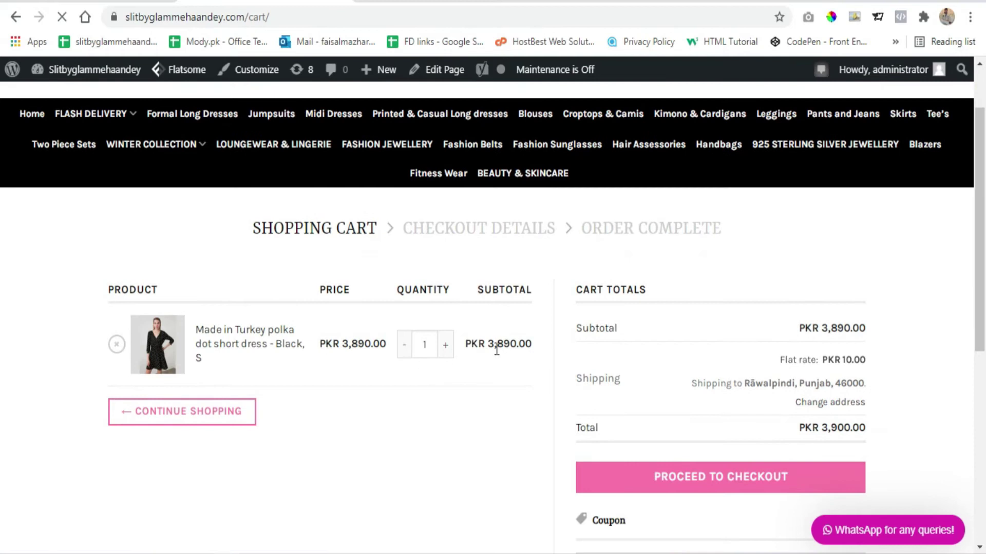
pyautogui.moveTo(488, 345); pyautogui.dragTo(503, 345)
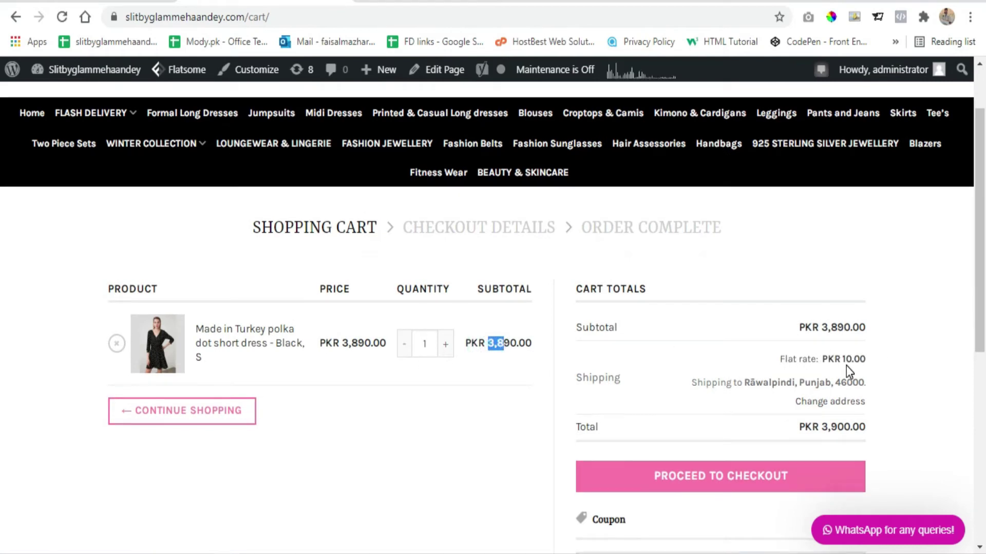
pyautogui.click(464, 359)
pyautogui.doubleClick(425, 343)
# - Raise the polka dot dress's cart quantity to 2 and on to 3, checking the flat rate shipping charge
pyautogui.click(446, 353)
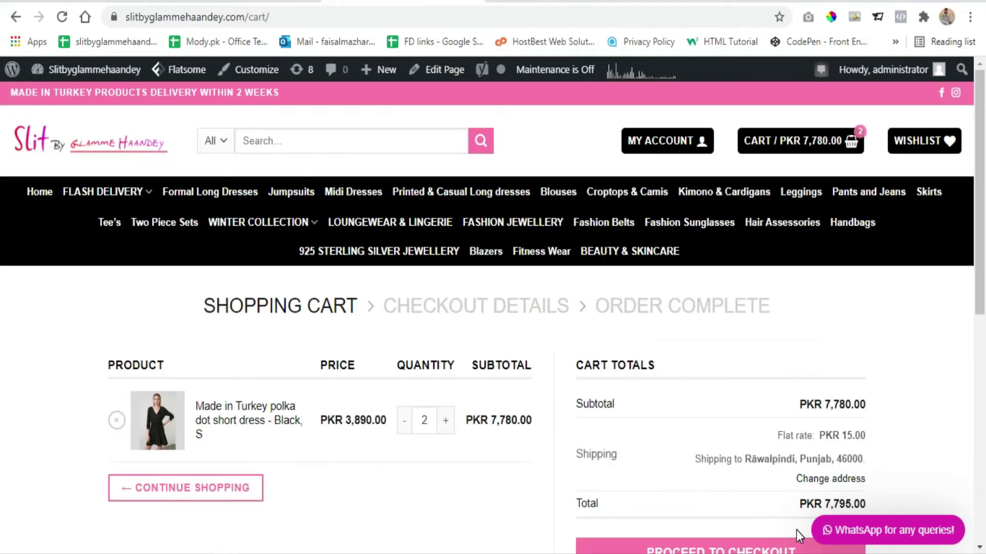
pyautogui.doubleClick(424, 420)
pyautogui.moveTo(847, 436); pyautogui.dragTo(870, 433)
pyautogui.click(871, 434)
pyautogui.click(446, 422)
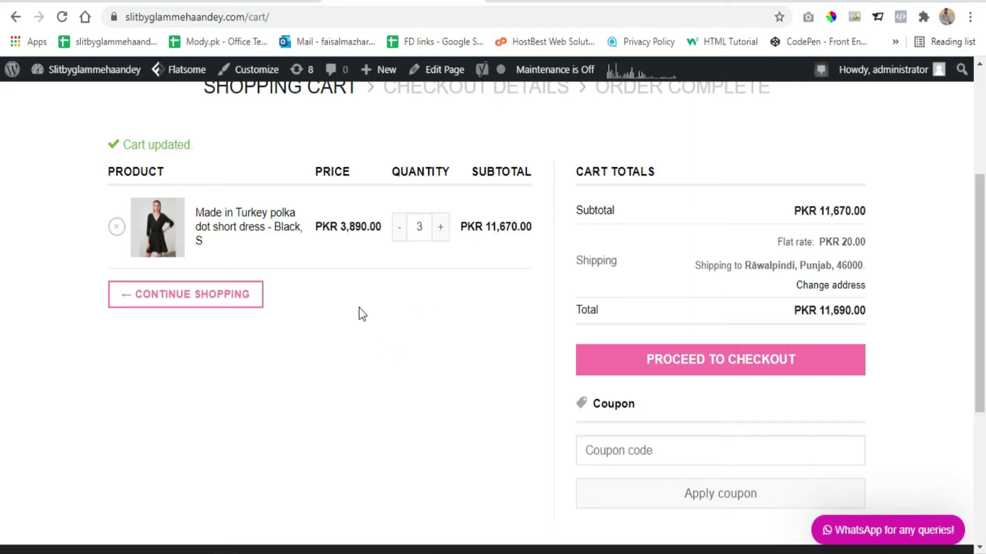
# - Reopen the flat rate settings and compare the cost formula's base and per-item values with the cart's shipping charge
pyautogui.click(125, 2)
pyautogui.moveTo(359, 362)
pyautogui.click(351, 381)
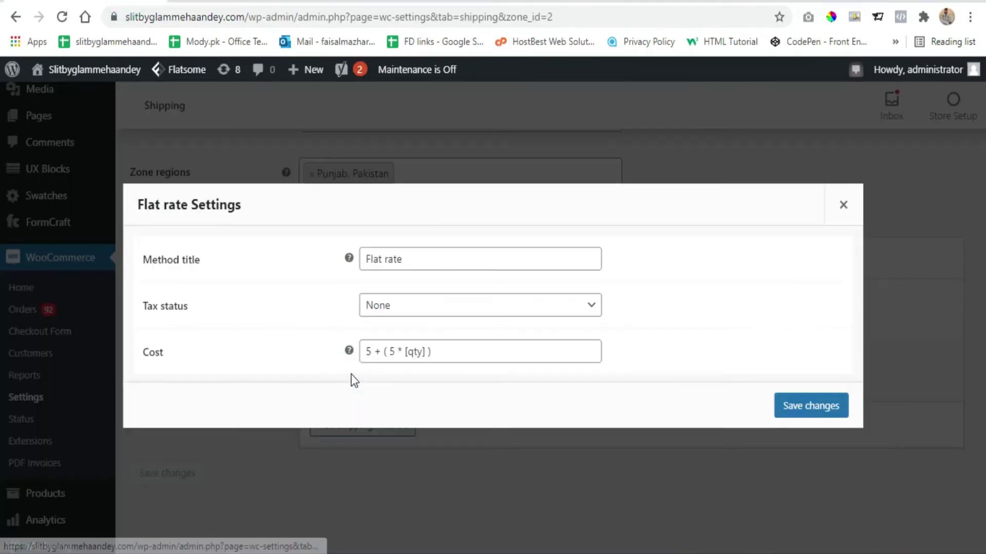
pyautogui.doubleClick(367, 352)
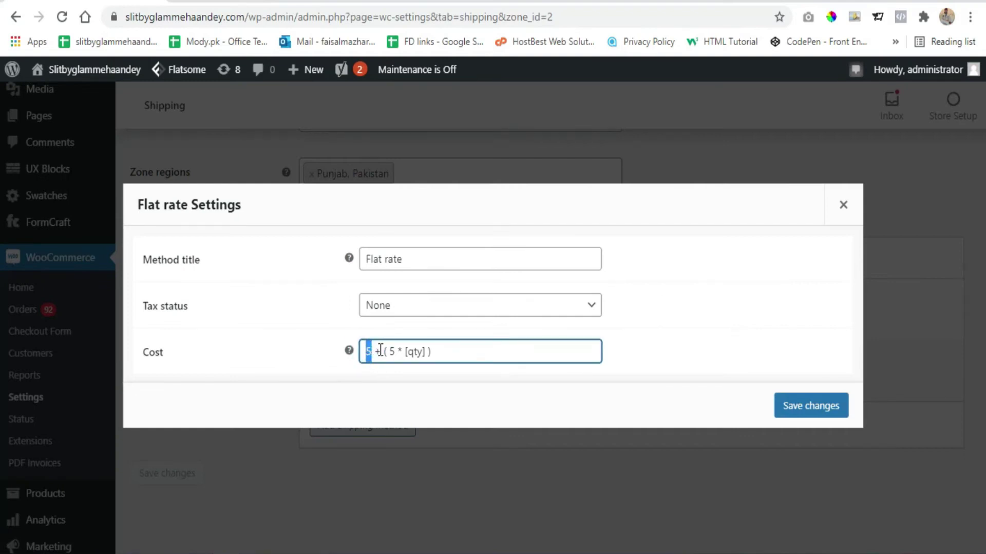
pyautogui.click(372, 356)
pyautogui.click(368, 356)
pyautogui.click(391, 352)
pyautogui.doubleClick(391, 351)
pyautogui.moveTo(362, 351); pyautogui.dragTo(392, 351)
pyautogui.click(391, 347)
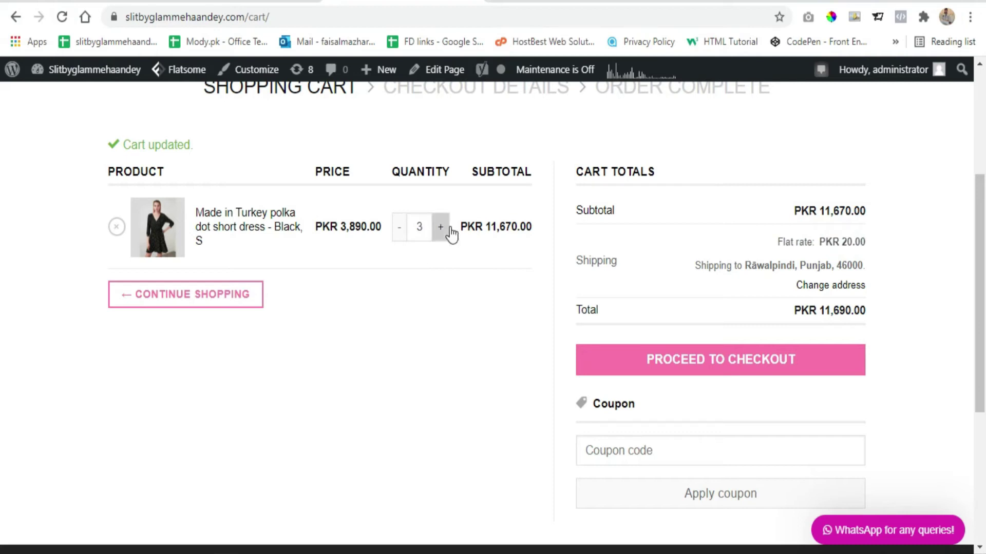
pyautogui.scroll(2, 460, 369)
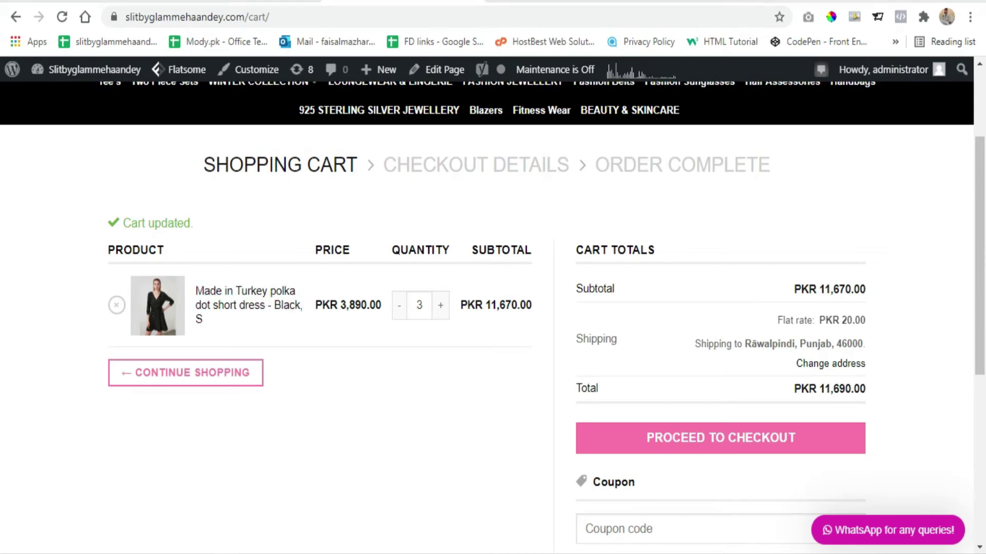
# - Switch to the Word list of shipping methods, select the Class Base entry, and return to the browser
pyautogui.click(248, 553)
pyautogui.moveTo(298, 325); pyautogui.dragTo(369, 325)
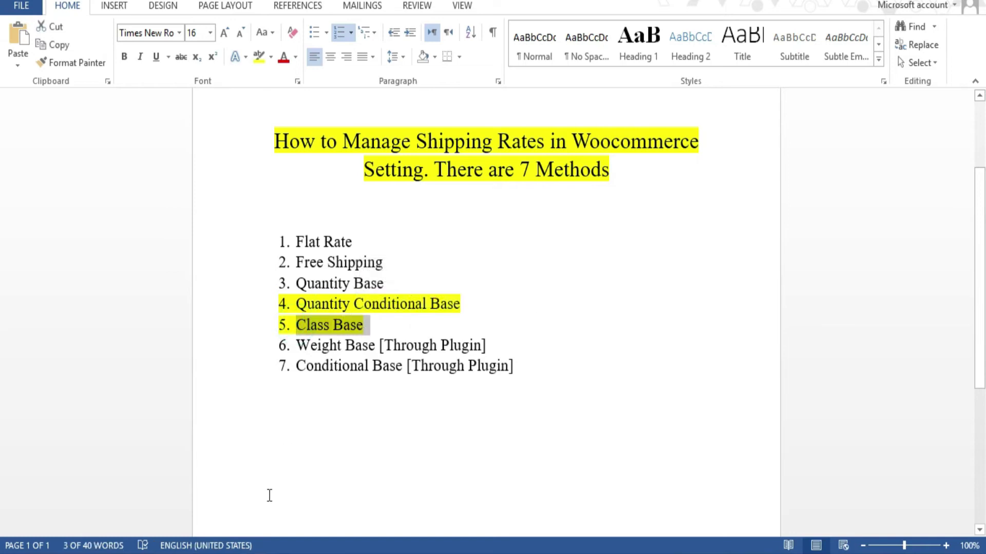
pyautogui.click(248, 553)
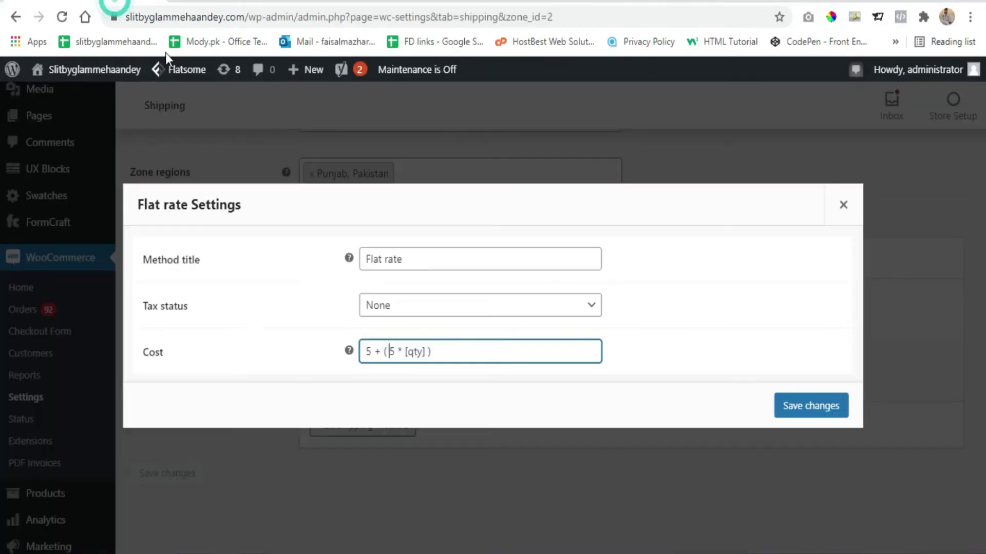
# - Close the flat rate settings and open the Shipping classes section of the WooCommerce shipping settings
pyautogui.click(843, 205)
pyautogui.scroll(2, 685, 221)
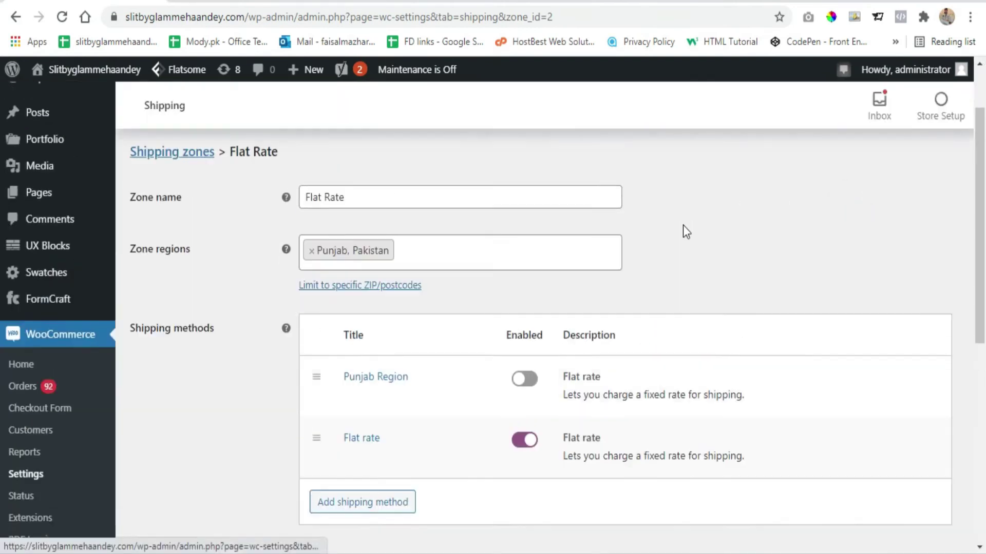
pyautogui.scroll(2, 685, 231)
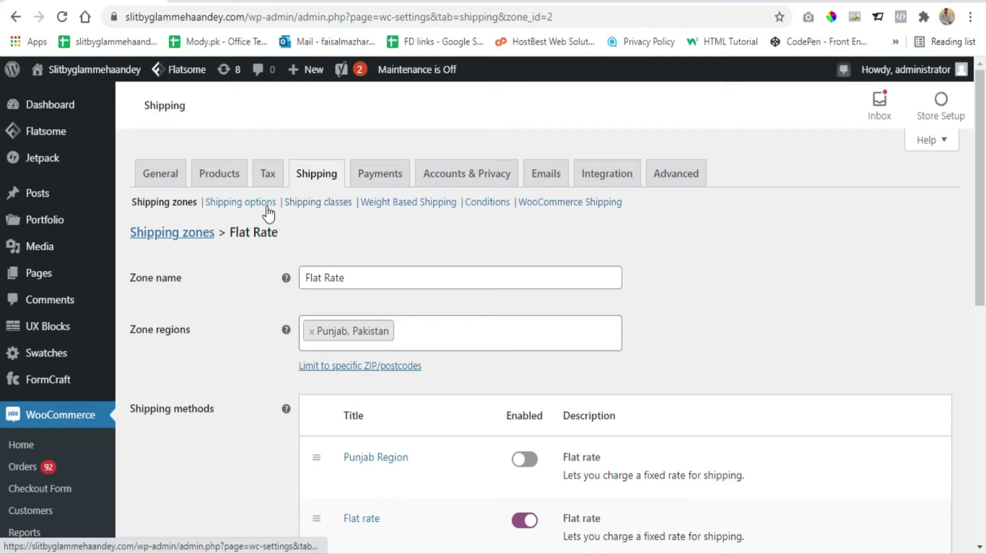
pyautogui.click(319, 204)
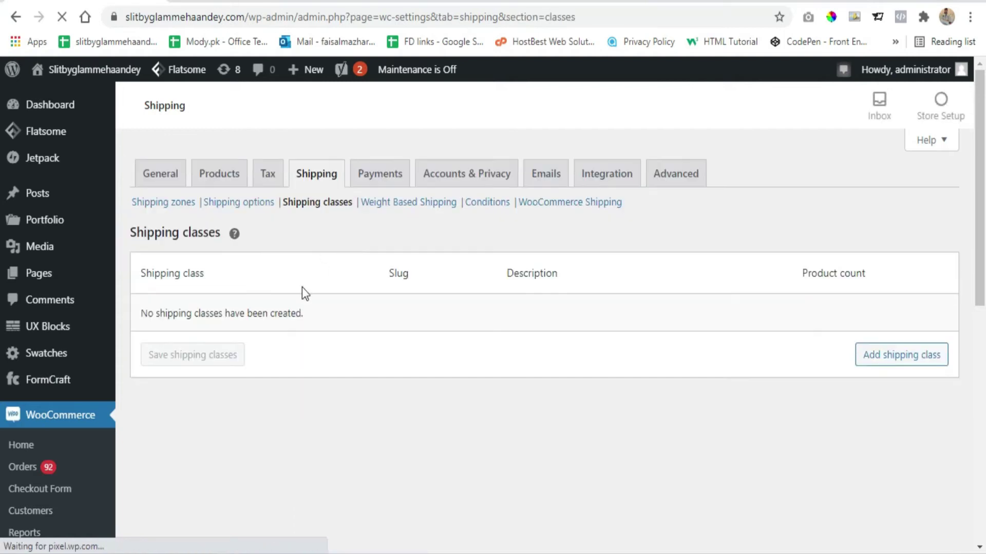
# - Add a shipping class named Electronics, leaving its slug and description blank
pyautogui.click(920, 355)
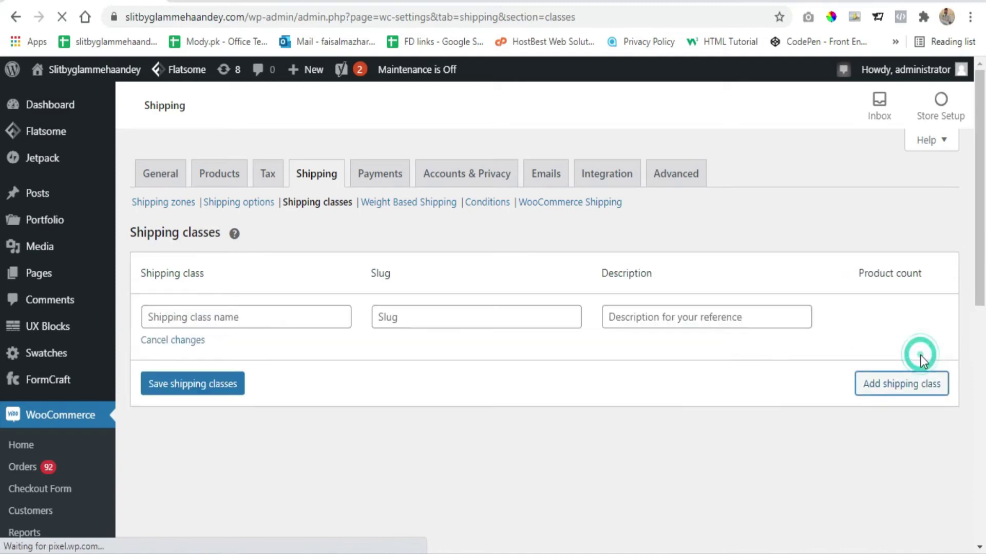
pyautogui.click(263, 321)
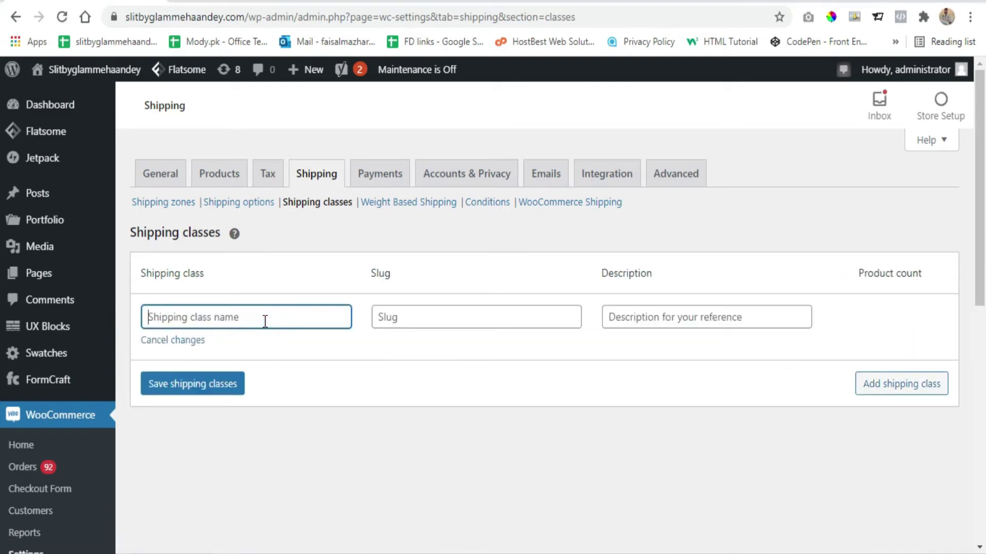
pyautogui.write('Elem')
pyautogui.hotkey('ctrl', 'a')
pyautogui.write('Electronics')
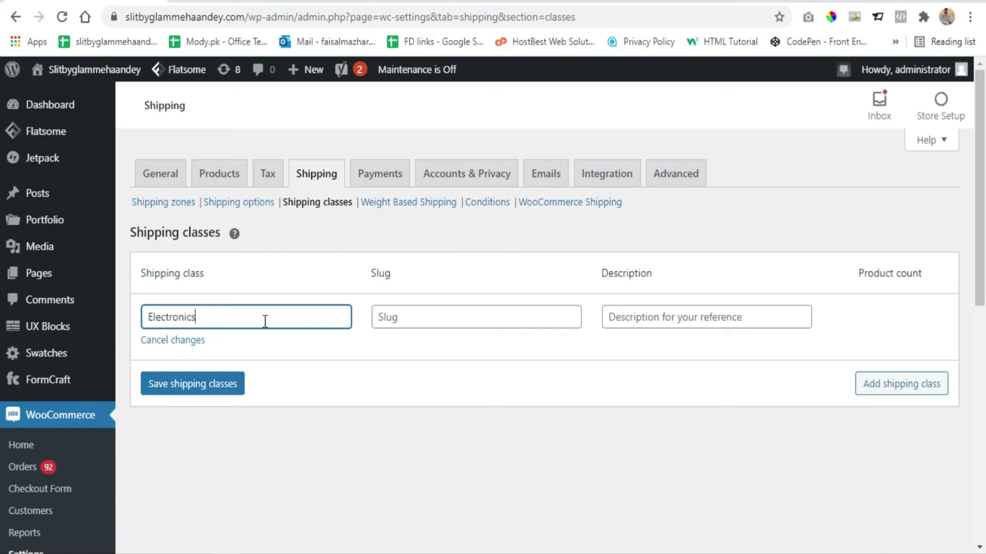
pyautogui.click(306, 371)
pyautogui.click(457, 309)
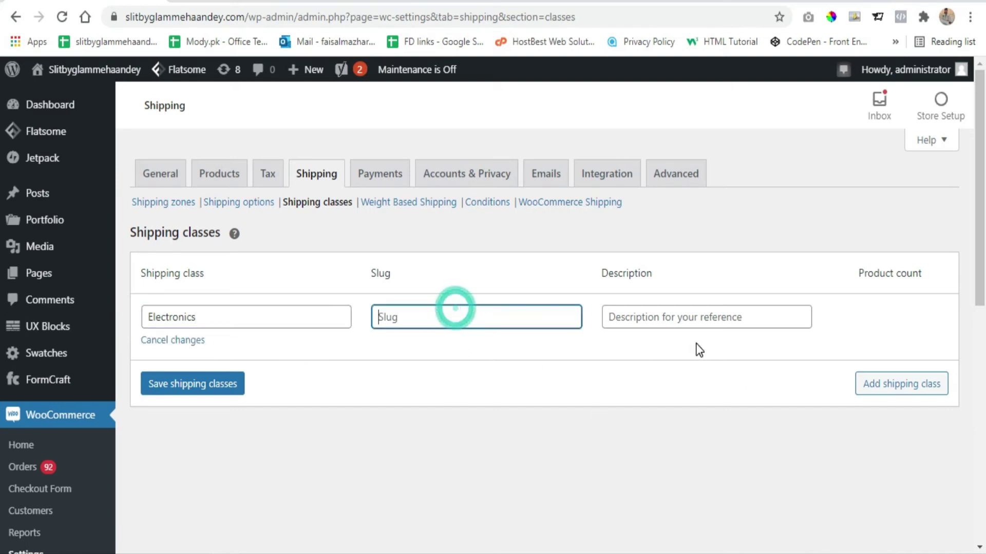
pyautogui.click(691, 318)
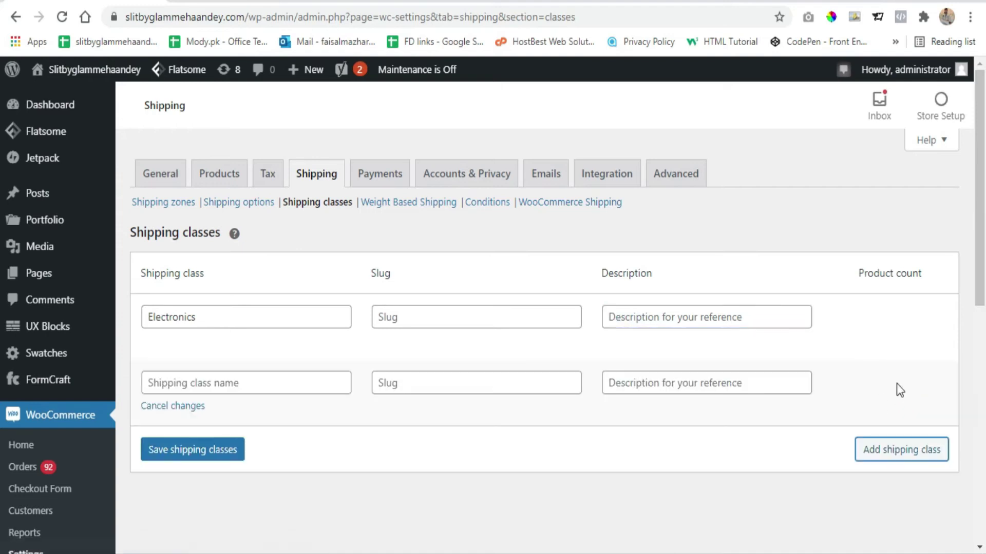
# - Name the second shipping class Grecory and discard the extra blank class row added below it
pyautogui.click(236, 386)
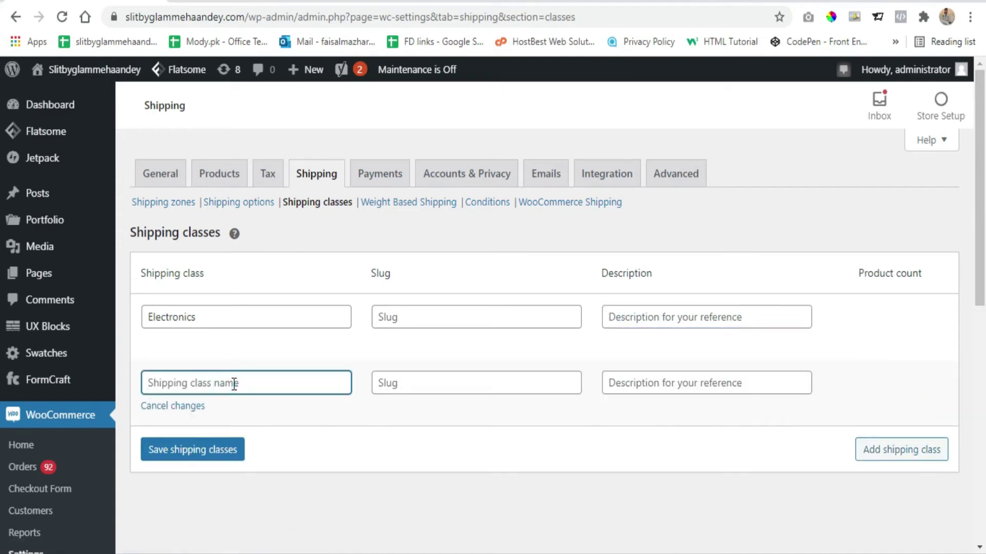
pyautogui.write('Grecory')
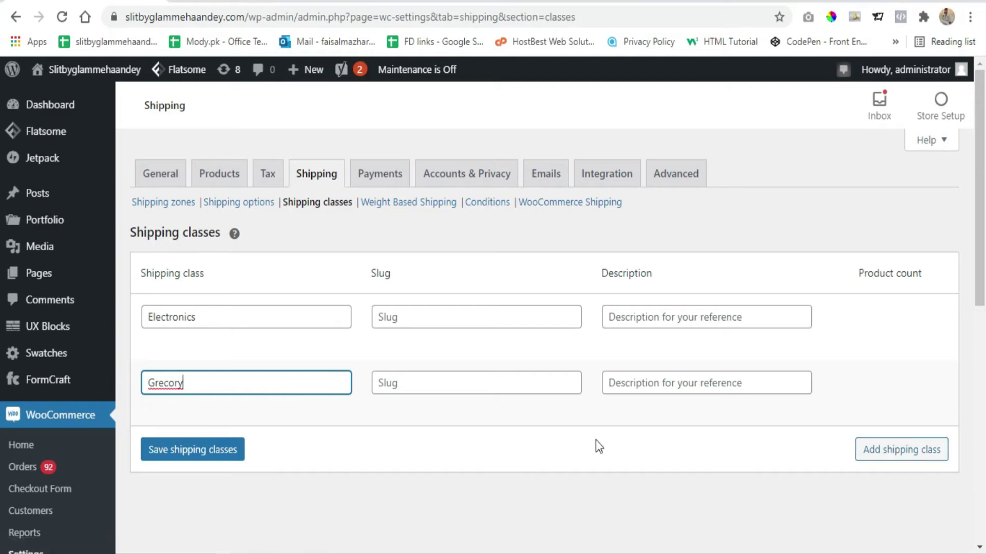
pyautogui.click(898, 455)
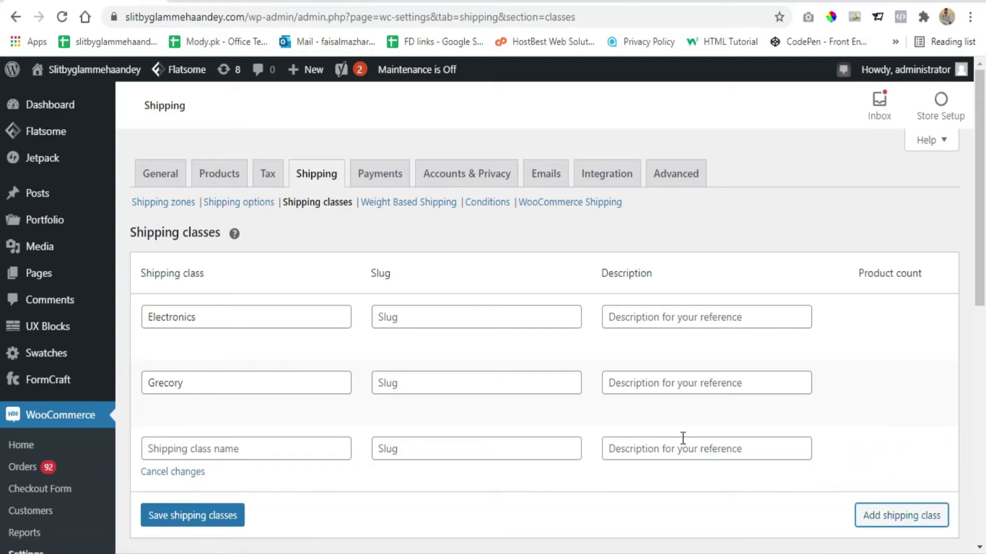
pyautogui.click(185, 473)
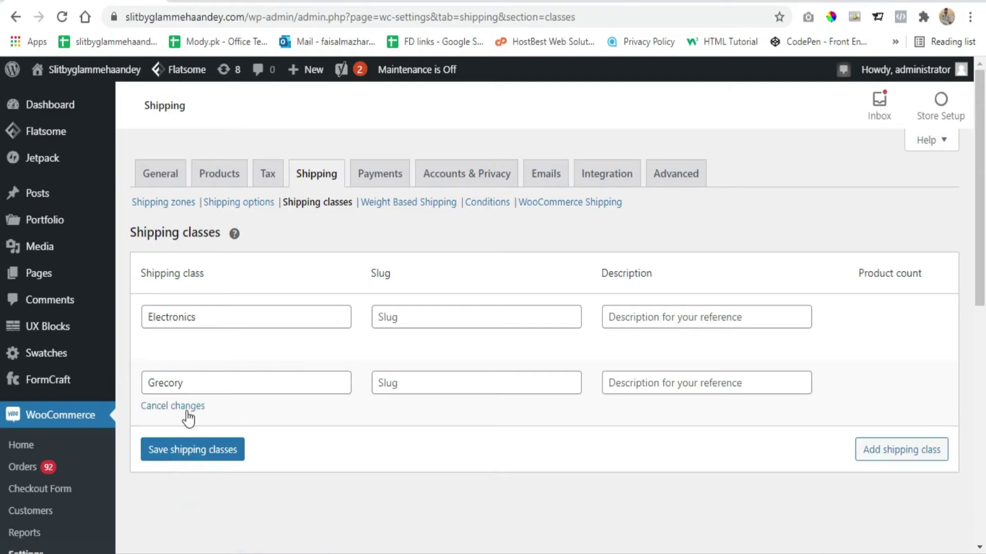
# - Save the Electronics and Grecory shipping classes and highlight the Electronics name in the list
pyautogui.click(179, 450)
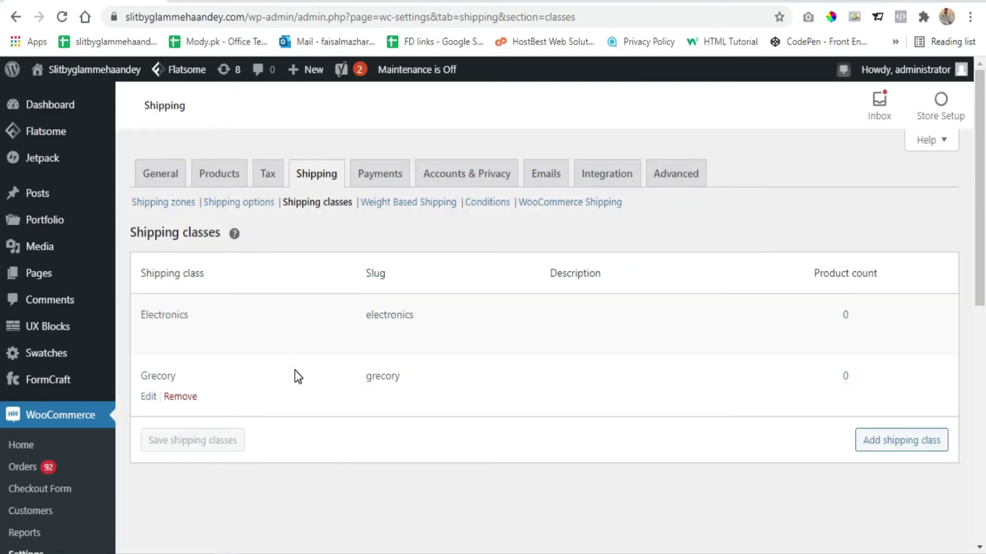
pyautogui.scroll(-1, 98, 334)
pyautogui.scroll(1, 227, 308)
pyautogui.moveTo(228, 311)
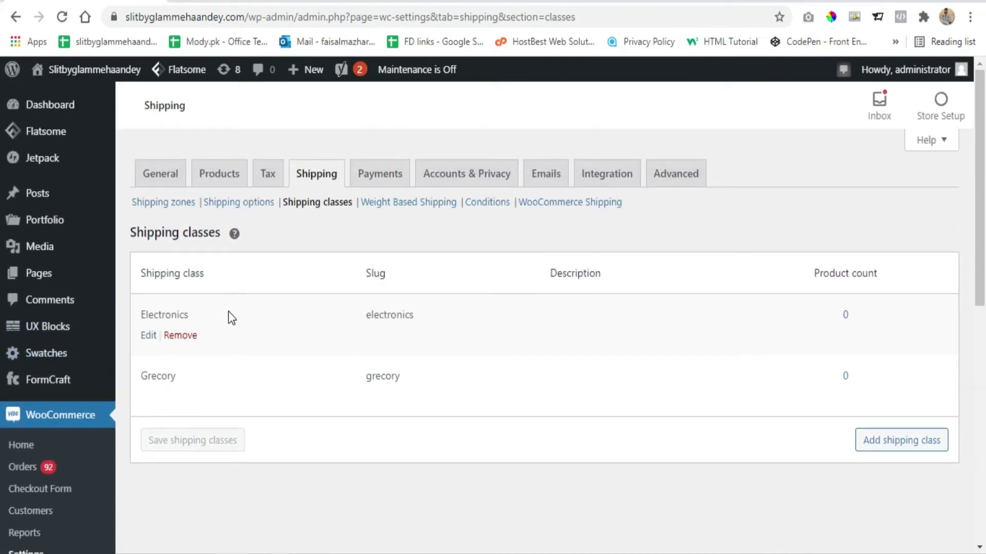
pyautogui.moveTo(190, 316); pyautogui.dragTo(140, 315)
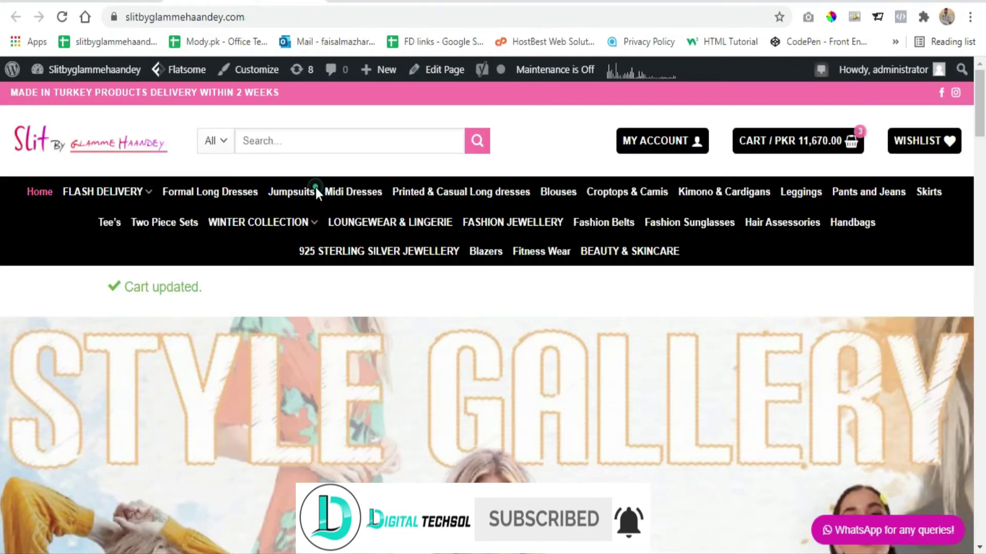
# - On the storefront, find the Made in Turkey belted jumpsuit under Jumpsuits and open its product editor in a new tab
pyautogui.click(306, 194)
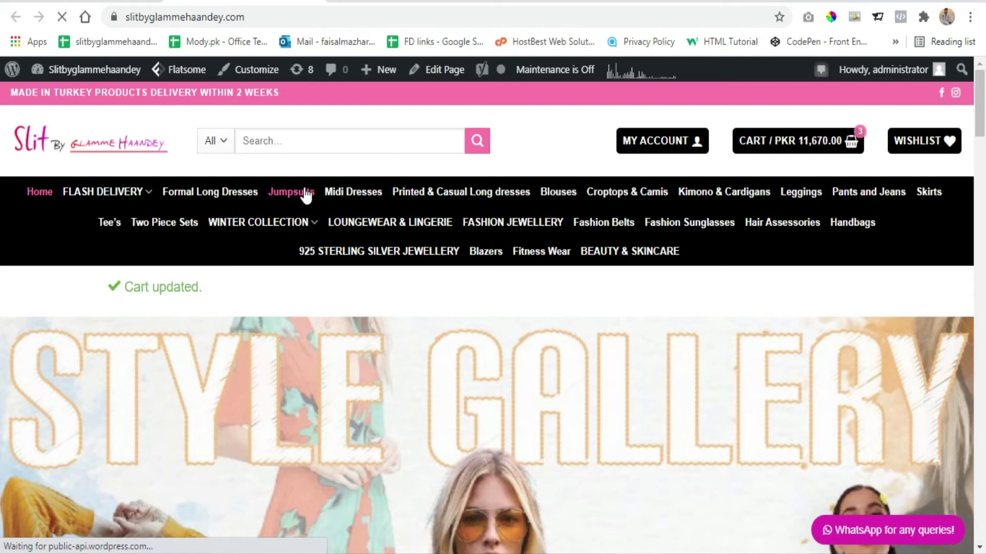
pyautogui.scroll(-2, 311, 257)
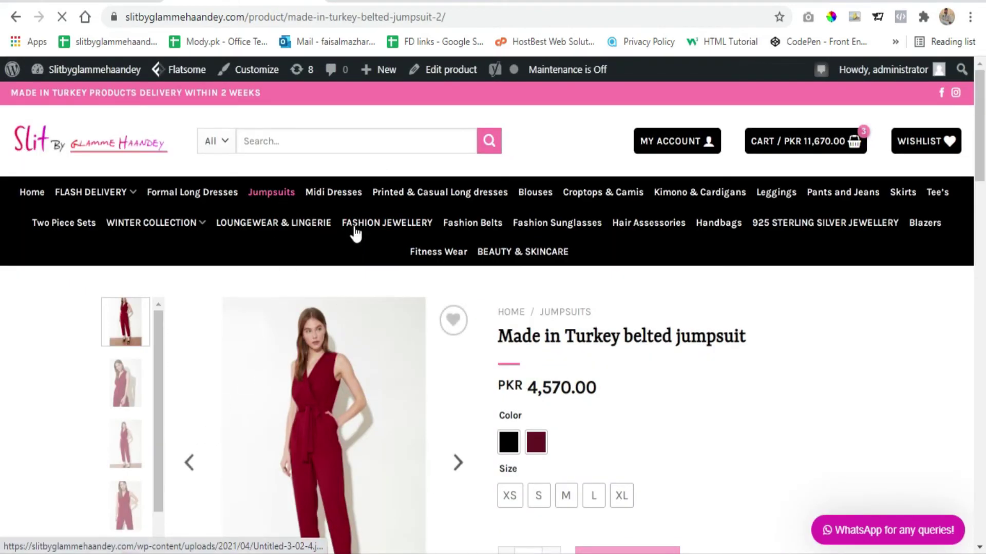
pyautogui.rightClick(455, 70)
pyautogui.click(472, 81)
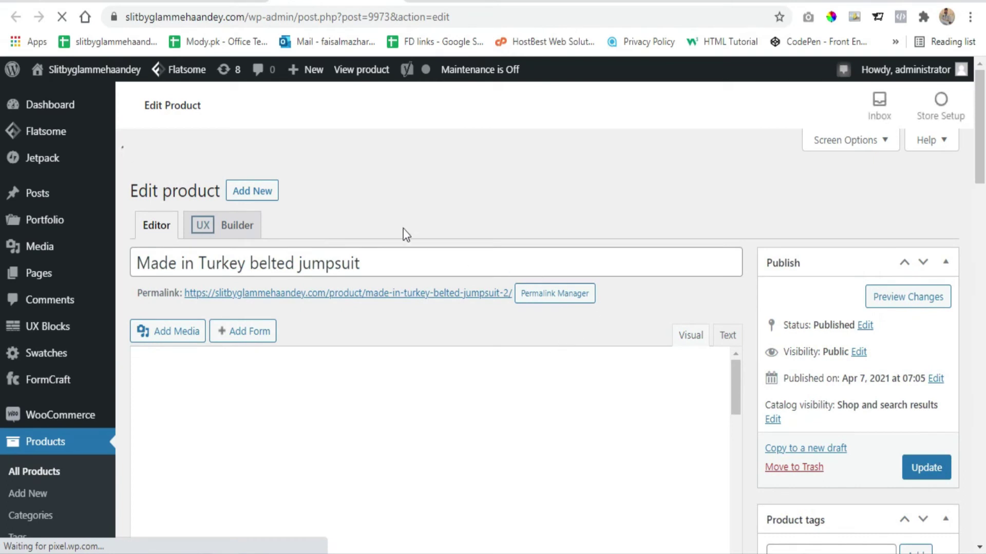
# - Set the belted jumpsuit's shipping class to Electronics in its product data
pyautogui.scroll(-1, 403, 238)
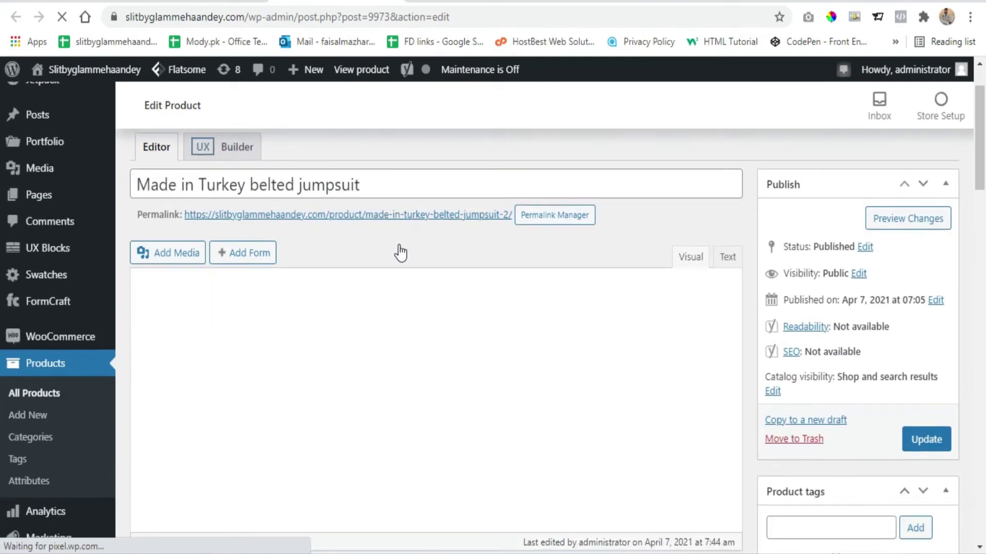
pyautogui.scroll(-2, 406, 247)
pyautogui.scroll(-2, 409, 242)
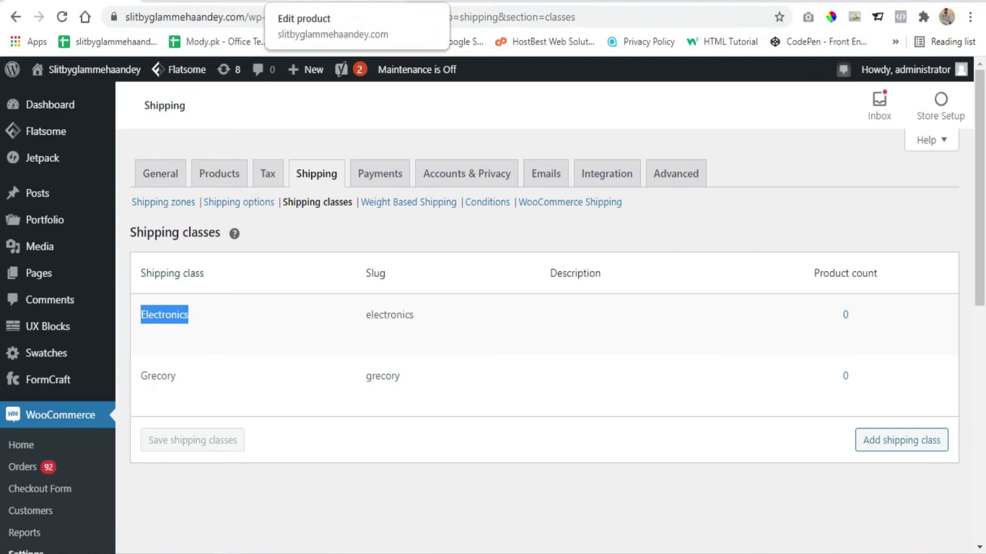
pyautogui.click(308, 1)
pyautogui.scroll(-4, 314, 221)
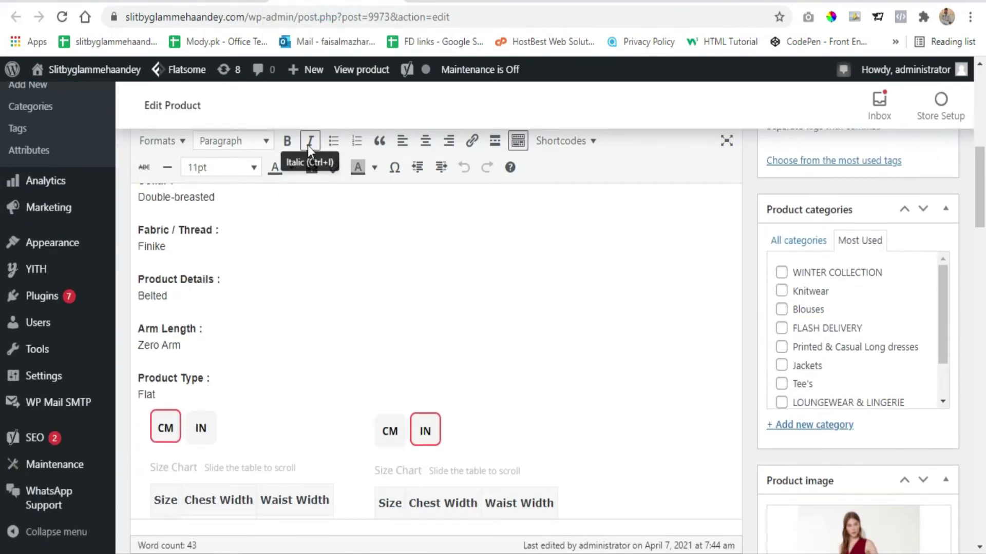
pyautogui.scroll(-14, 322, 224)
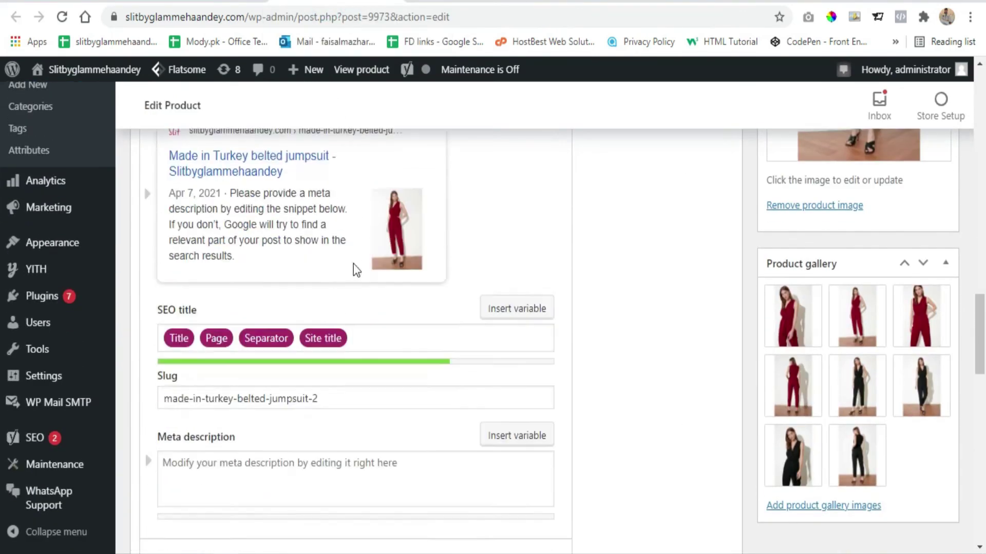
pyautogui.scroll(-13, 357, 273)
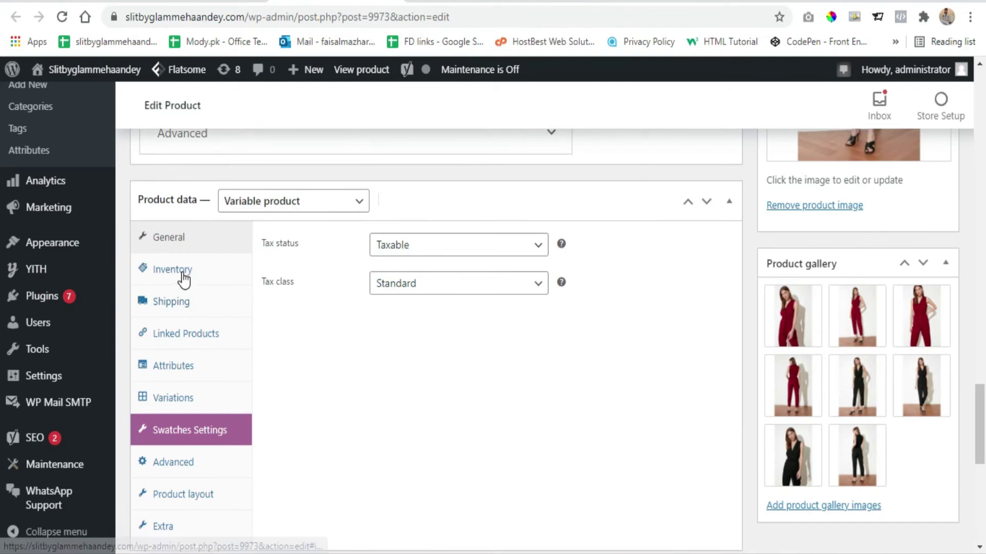
pyautogui.click(185, 303)
pyautogui.click(439, 333)
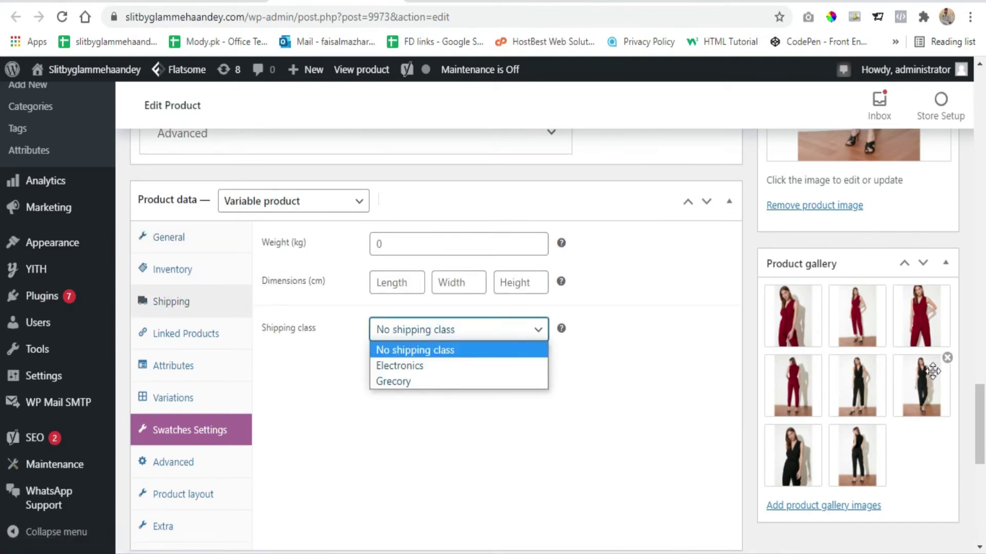
pyautogui.click(406, 367)
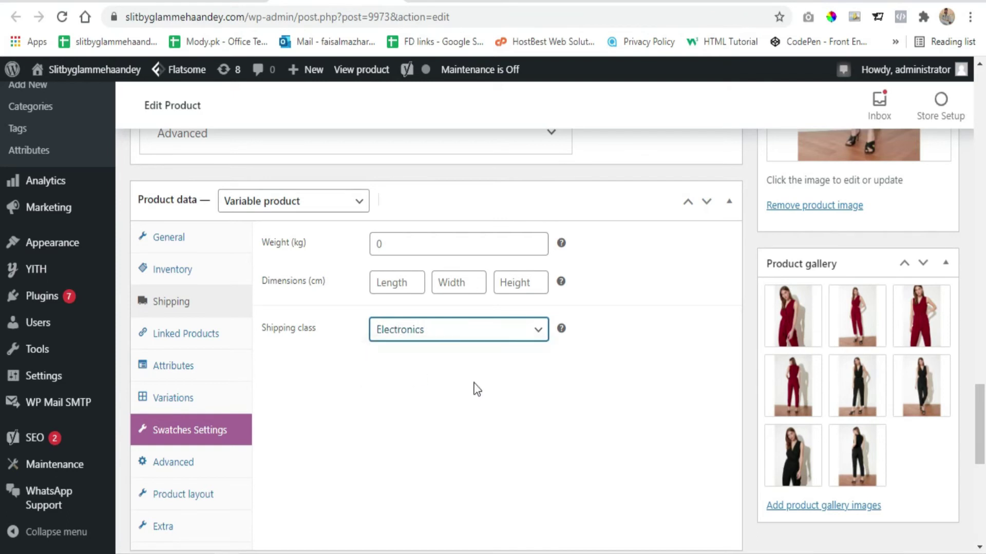
# - Try Grecory as the belted jumpsuit's shipping class and set the class back to Electronics
pyautogui.click(478, 330)
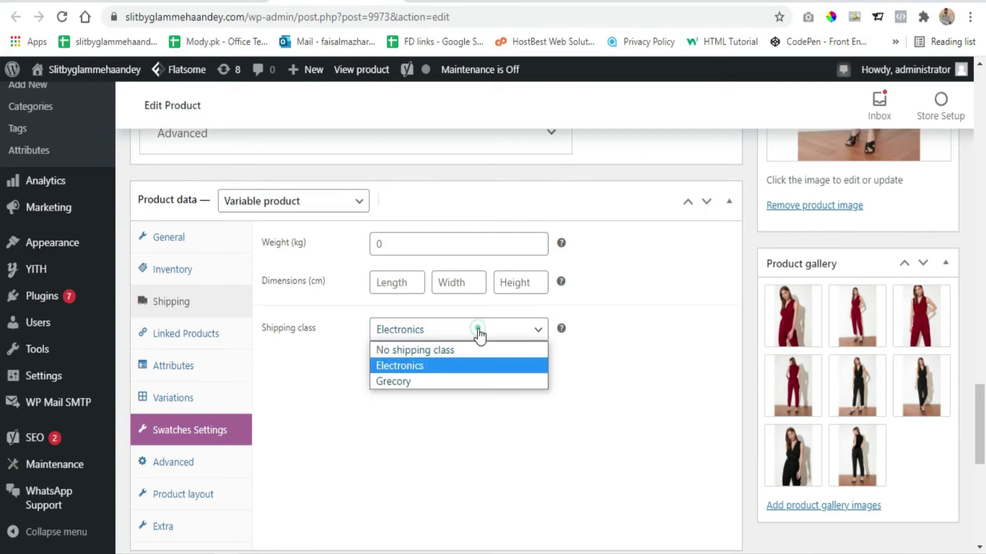
pyautogui.click(436, 384)
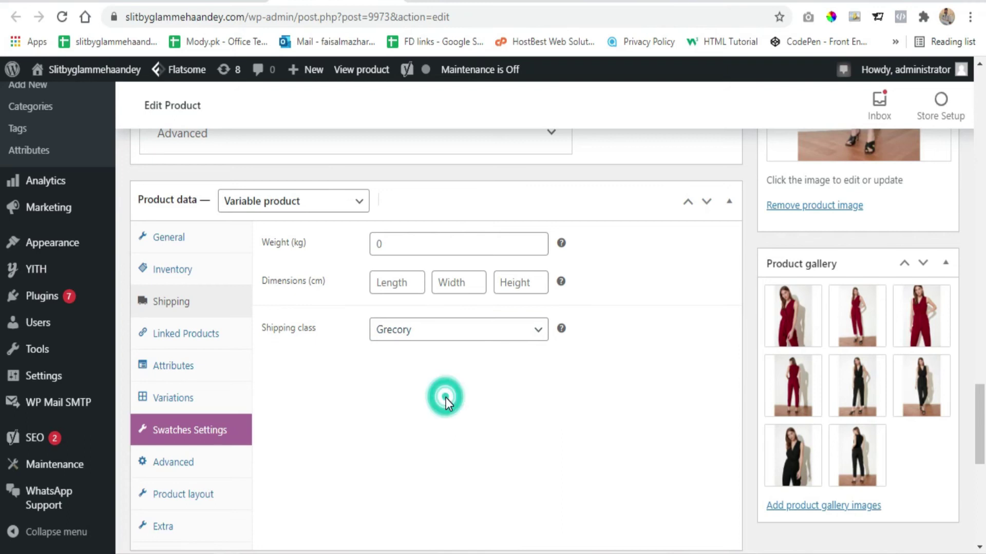
pyautogui.click(75, 1)
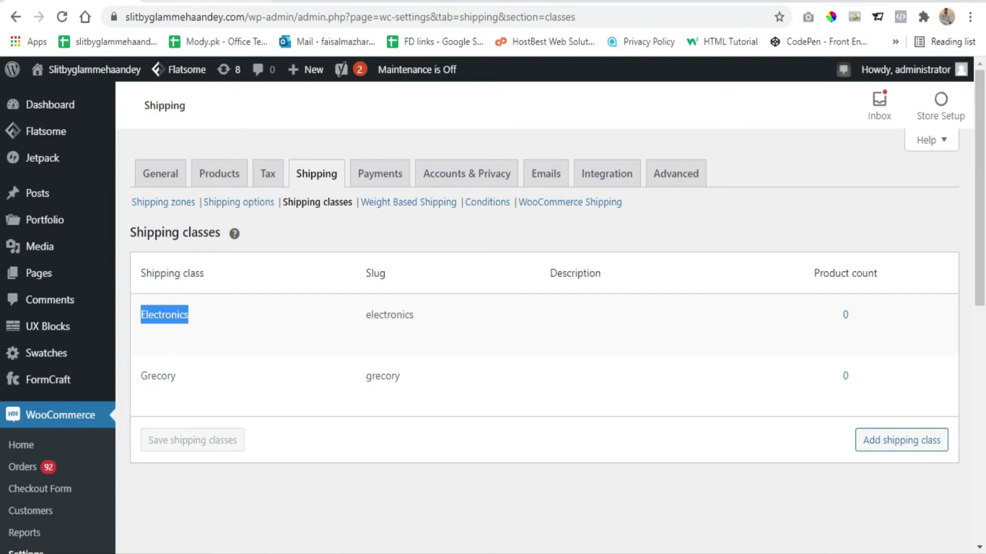
pyautogui.click(308, 1)
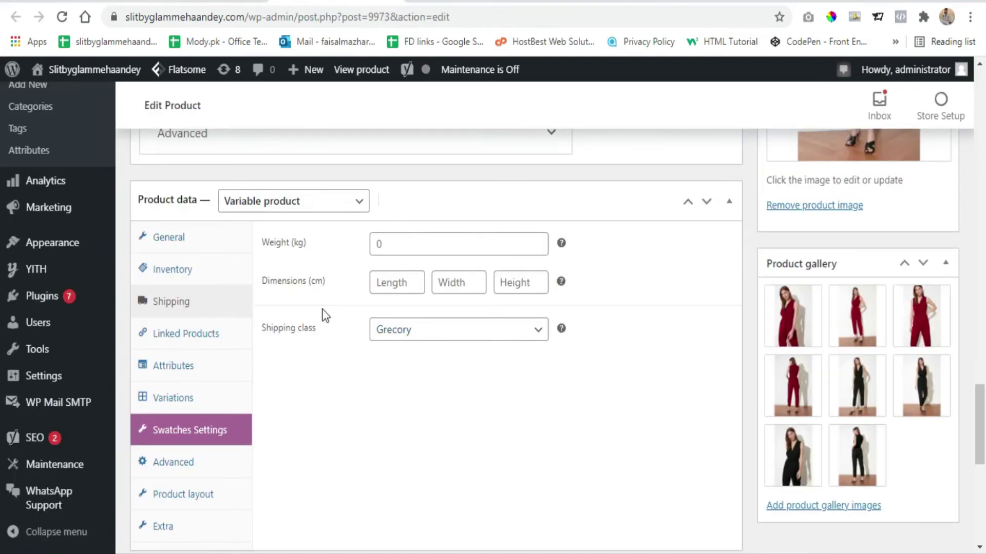
pyautogui.click(420, 334)
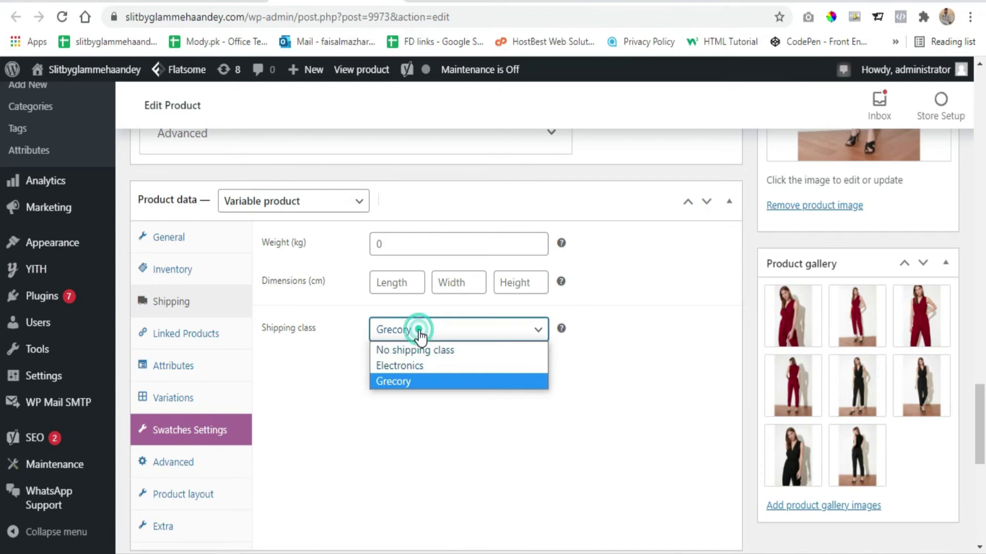
pyautogui.click(416, 368)
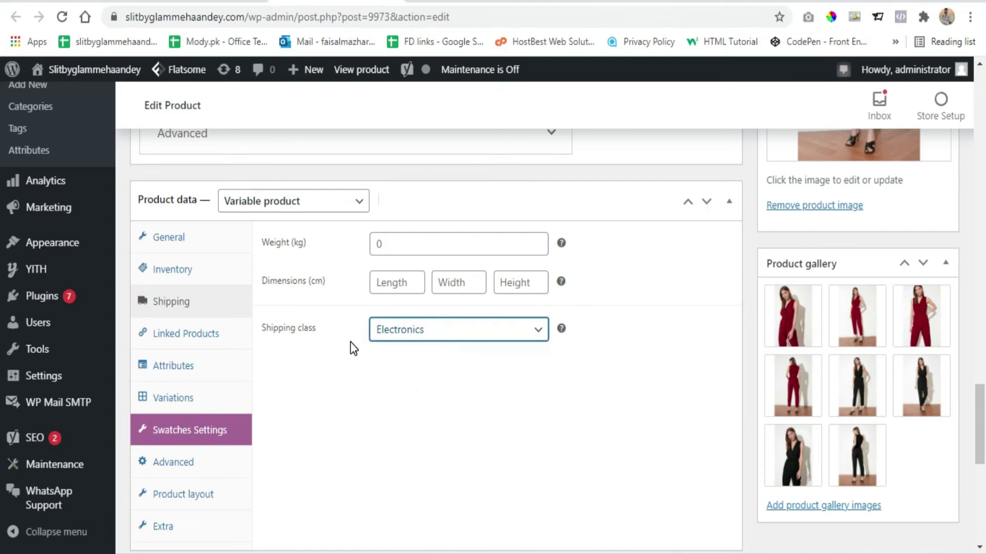
# - Return to the shipping settings and open the Flat rate method's settings in the Flat Rate zone for Punjab
pyautogui.click(52, 2)
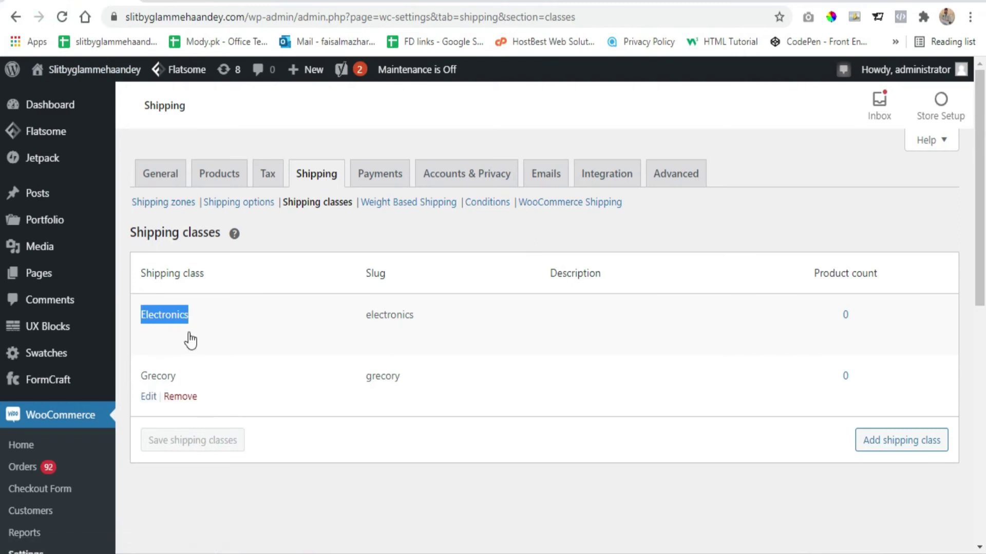
pyautogui.click(166, 203)
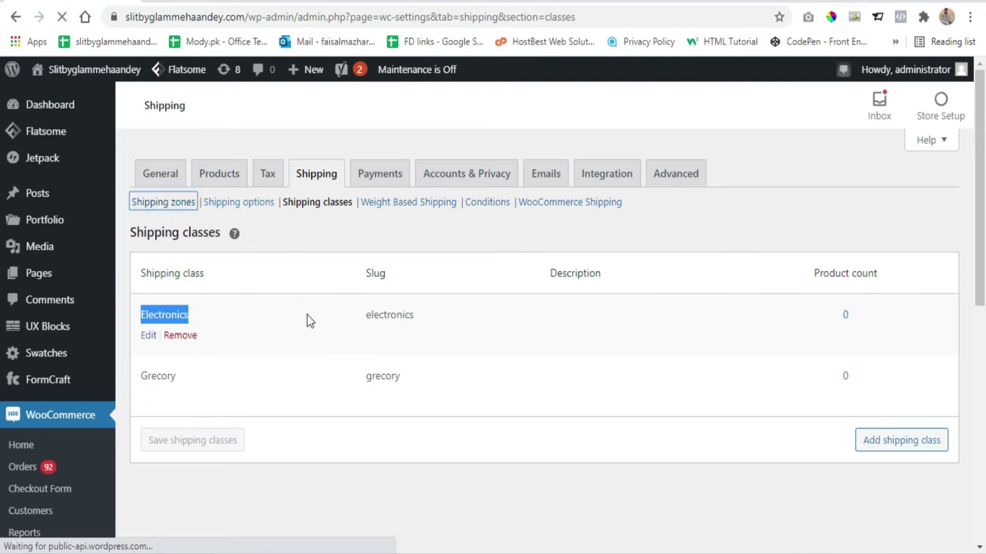
pyautogui.scroll(-2, 234, 283)
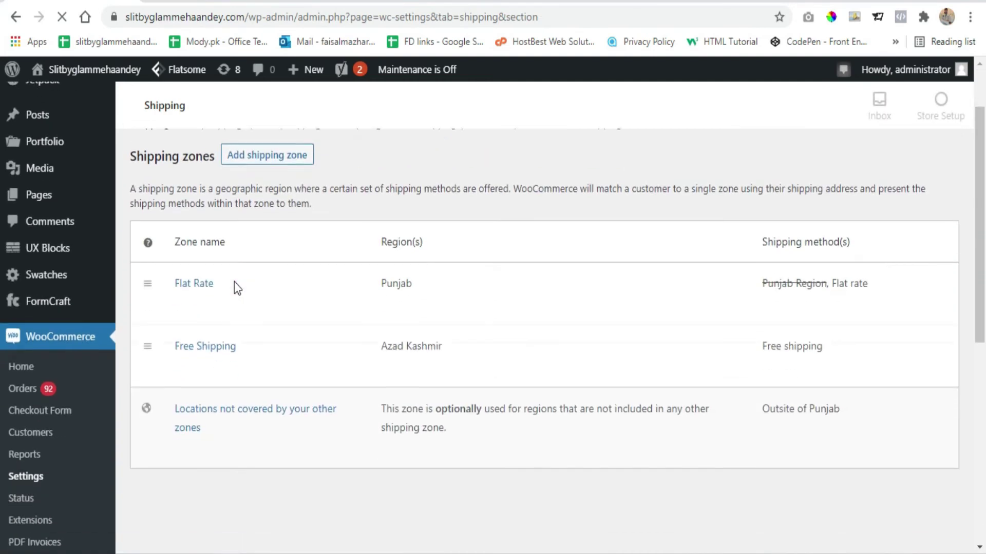
pyautogui.moveTo(184, 307)
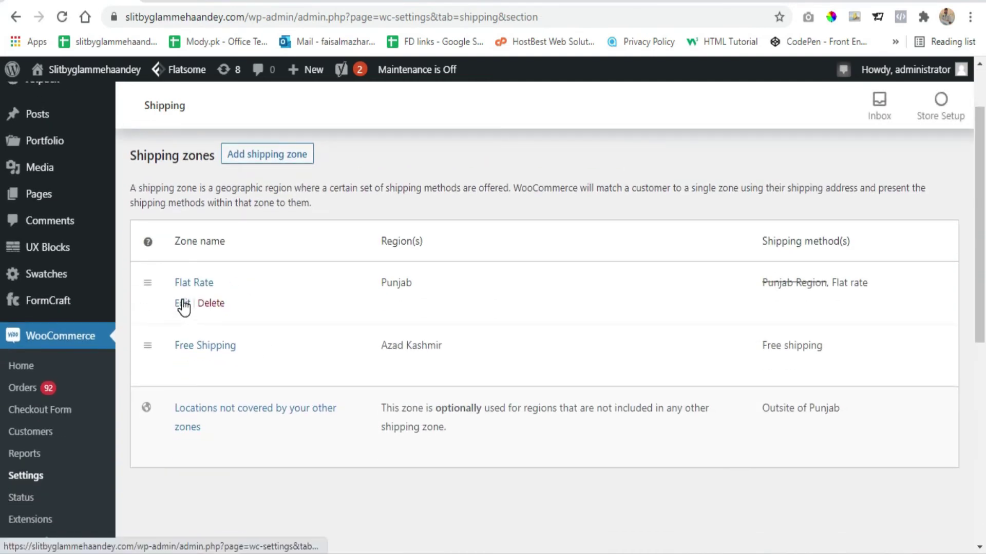
pyautogui.click(182, 304)
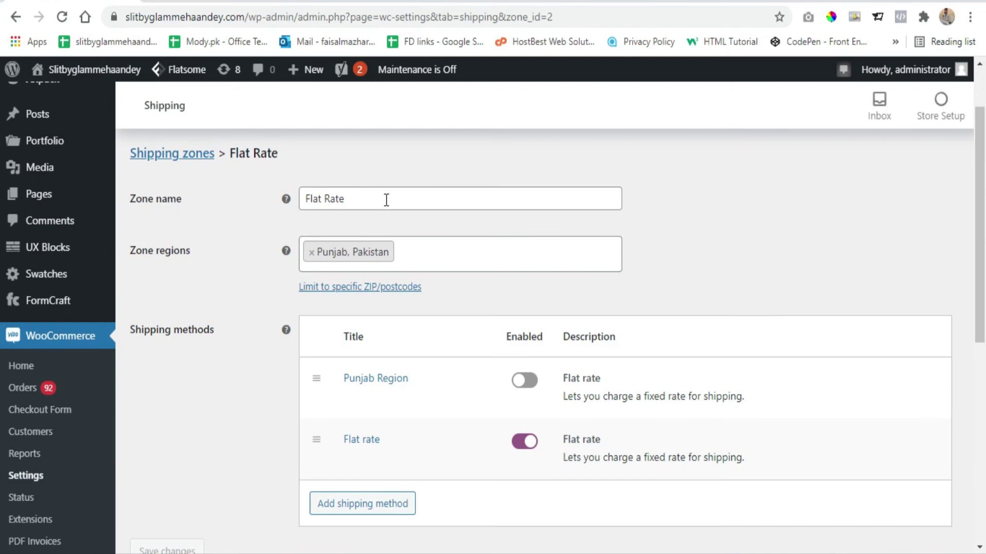
pyautogui.scroll(-2, 386, 199)
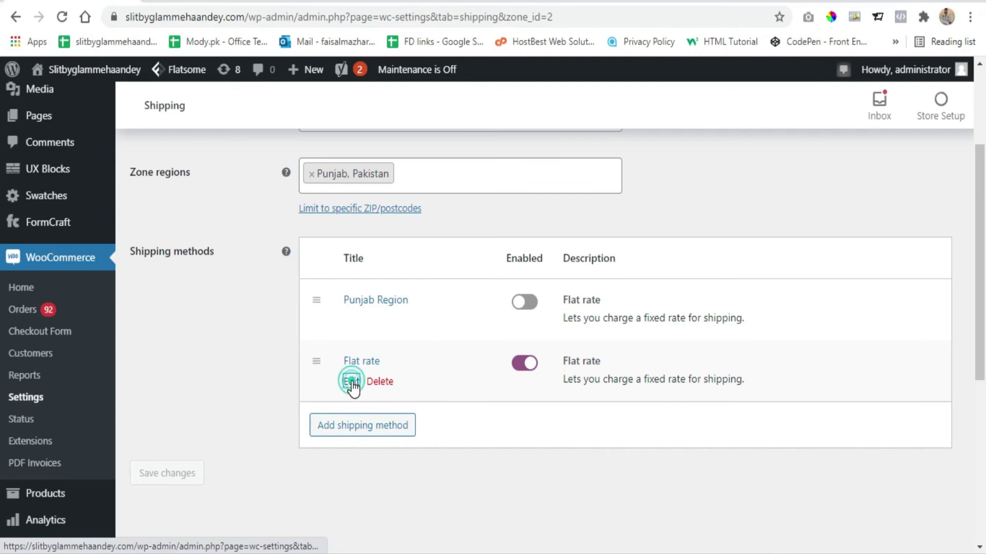
pyautogui.click(352, 382)
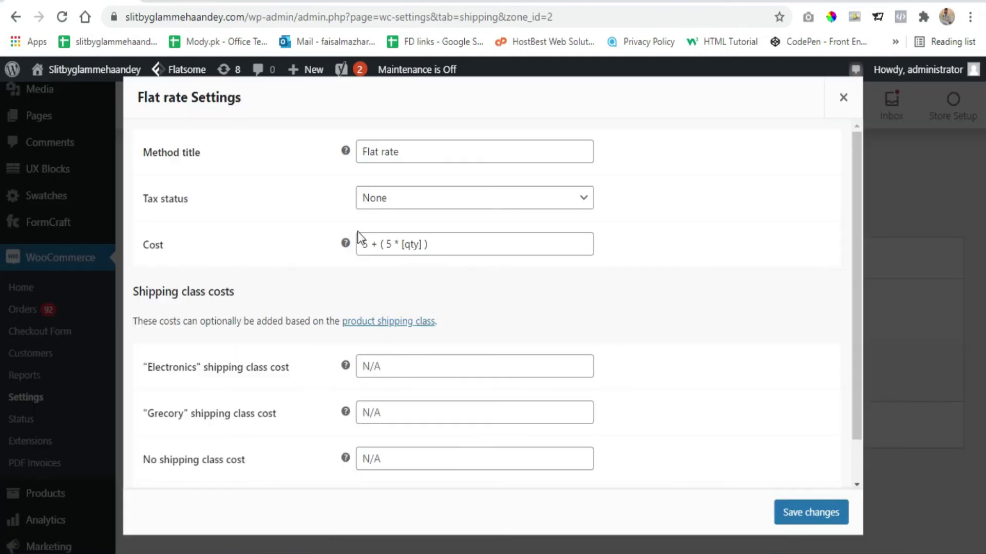
# - Clear the quantity-based cost formula of the Flat rate method and review its shipping class cost fields
pyautogui.moveTo(441, 243); pyautogui.dragTo(361, 243)
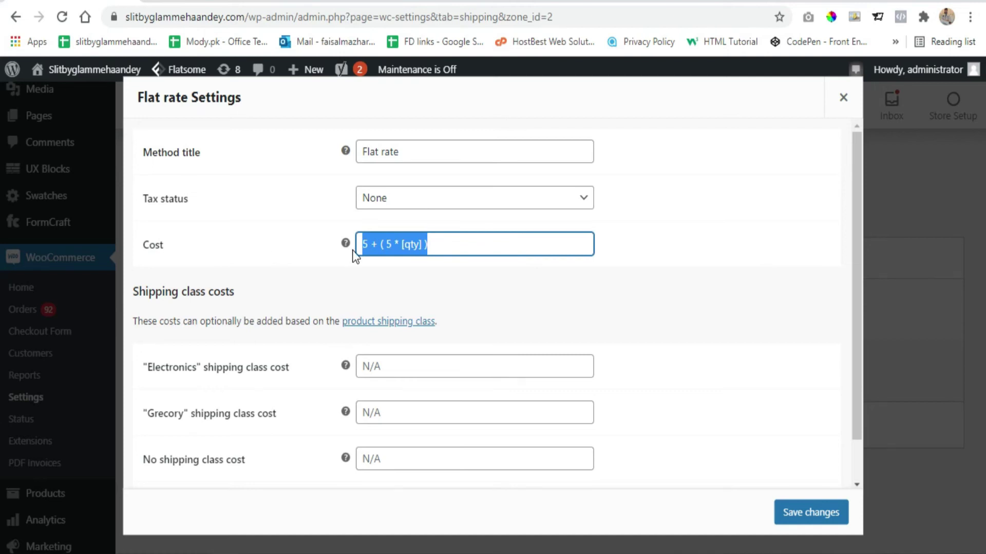
pyautogui.press('BackSpace')
pyautogui.scroll(-1, 303, 259)
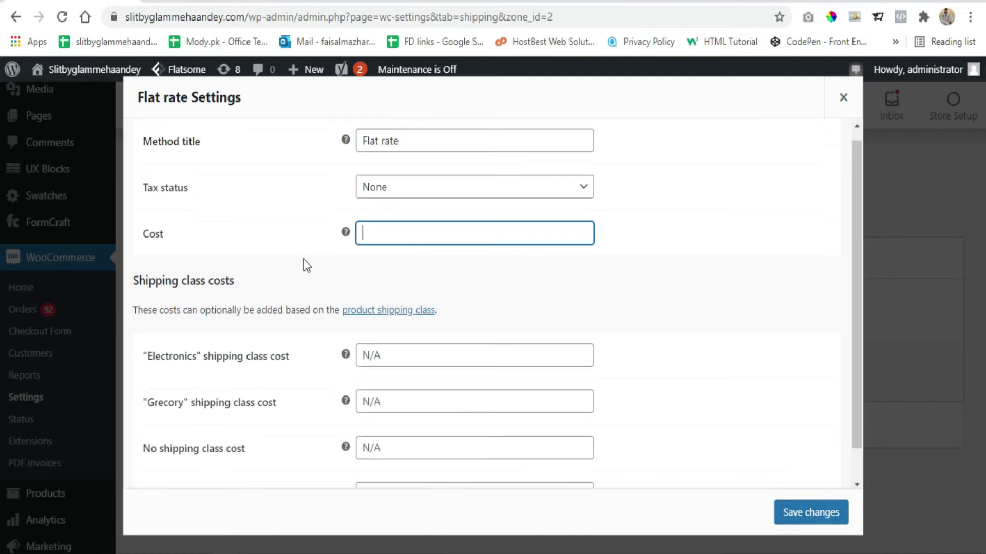
pyautogui.moveTo(241, 242); pyautogui.dragTo(137, 233)
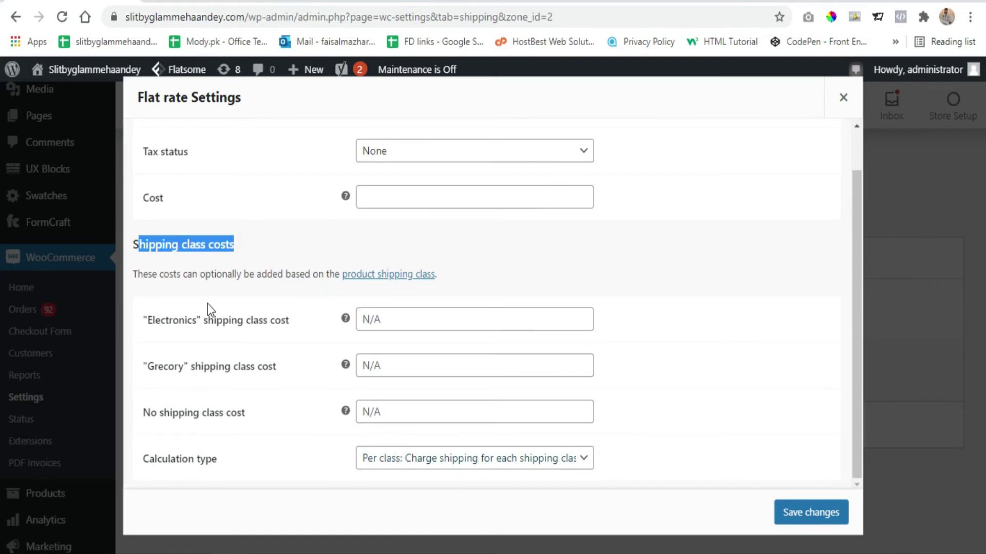
pyautogui.click(158, 328)
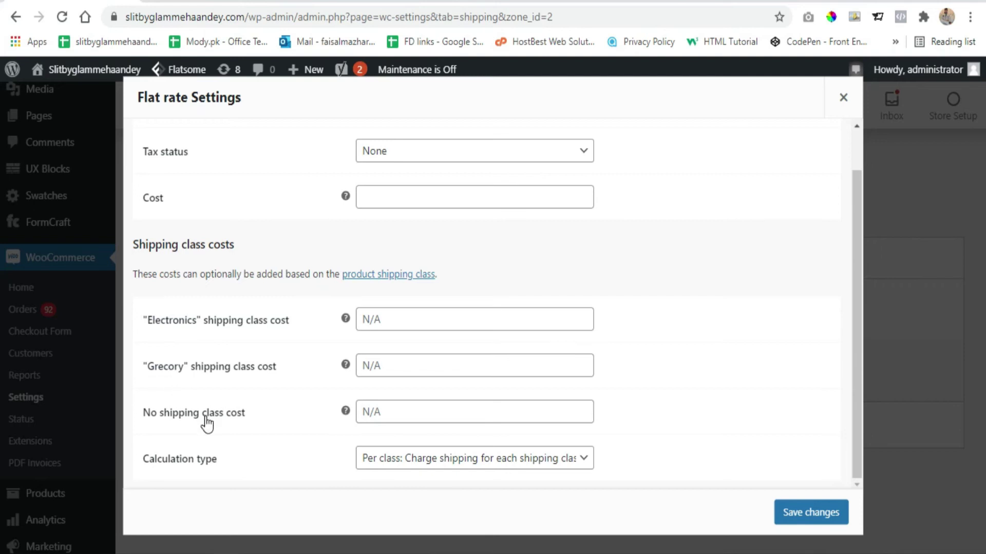
pyautogui.click(250, 419)
# - Set the class costs to 100 for Electronics, 80 for Grecory and 50 for no shipping class
pyautogui.click(371, 326)
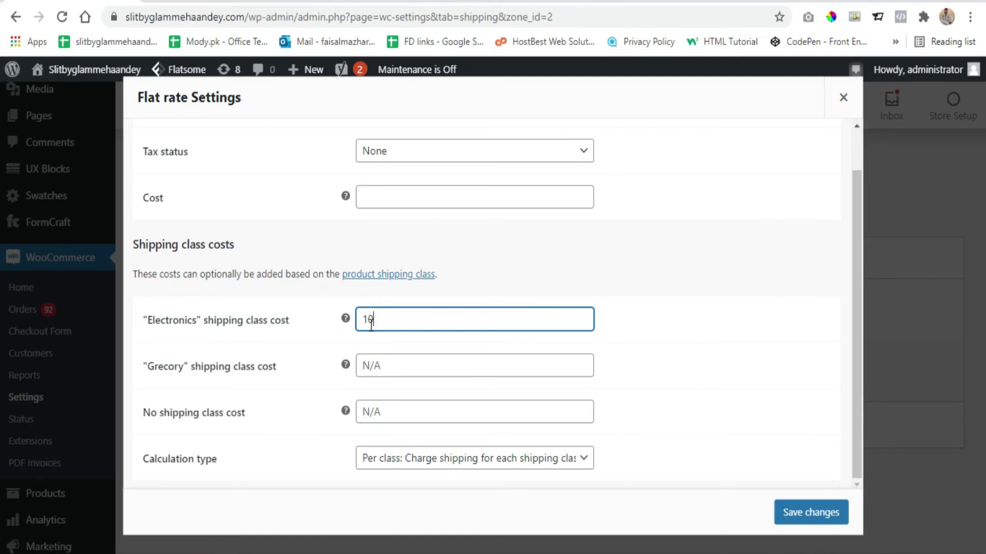
pyautogui.click(629, 353)
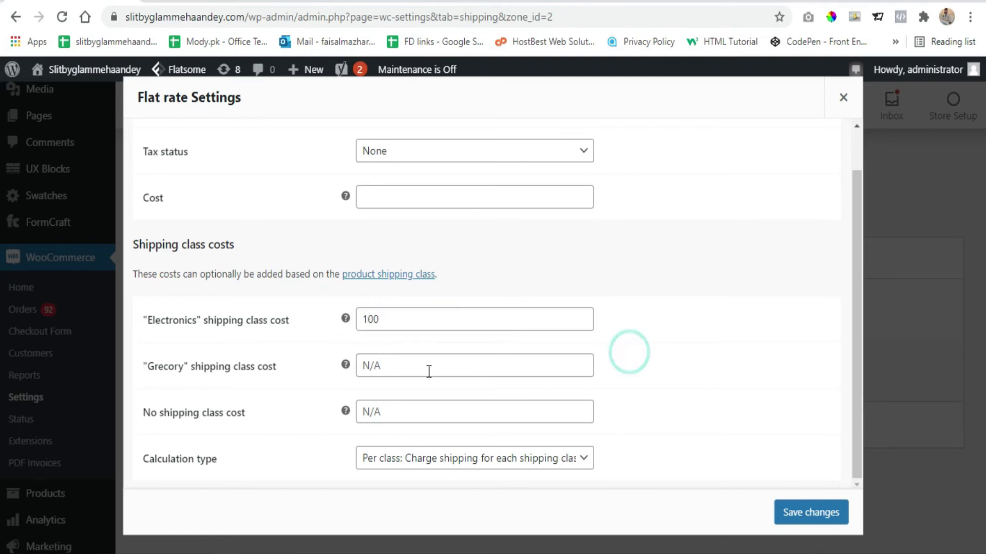
pyautogui.click(411, 370)
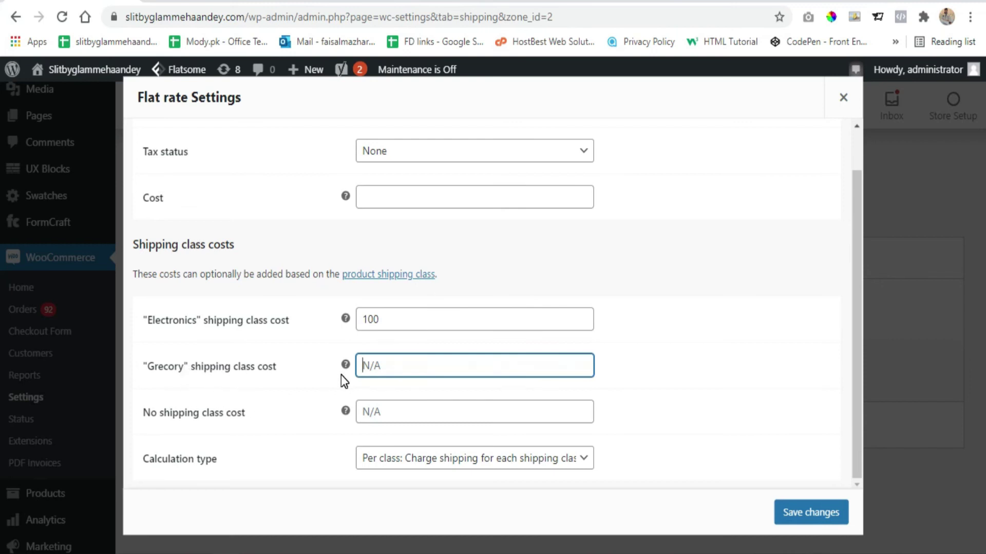
pyautogui.write('80')
pyautogui.click(309, 402)
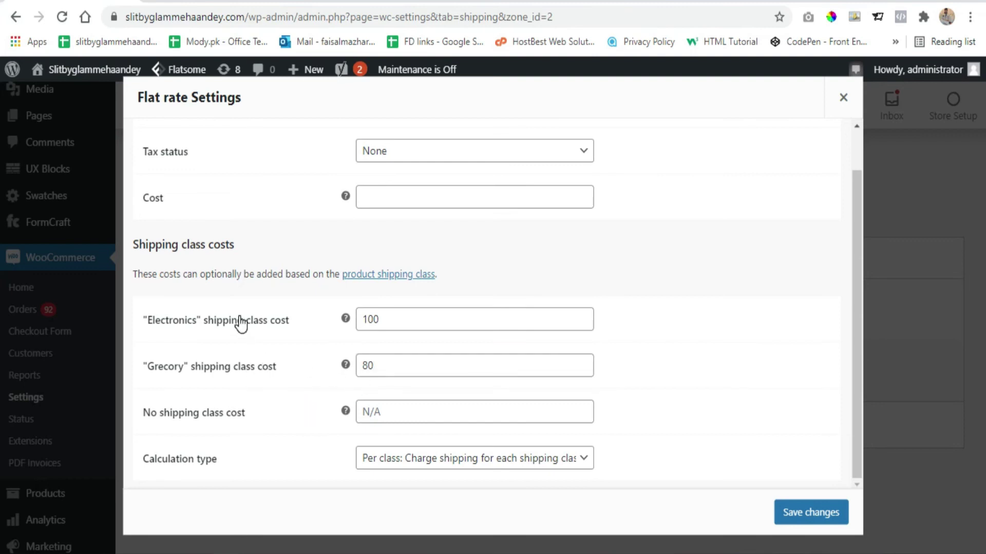
pyautogui.click(375, 408)
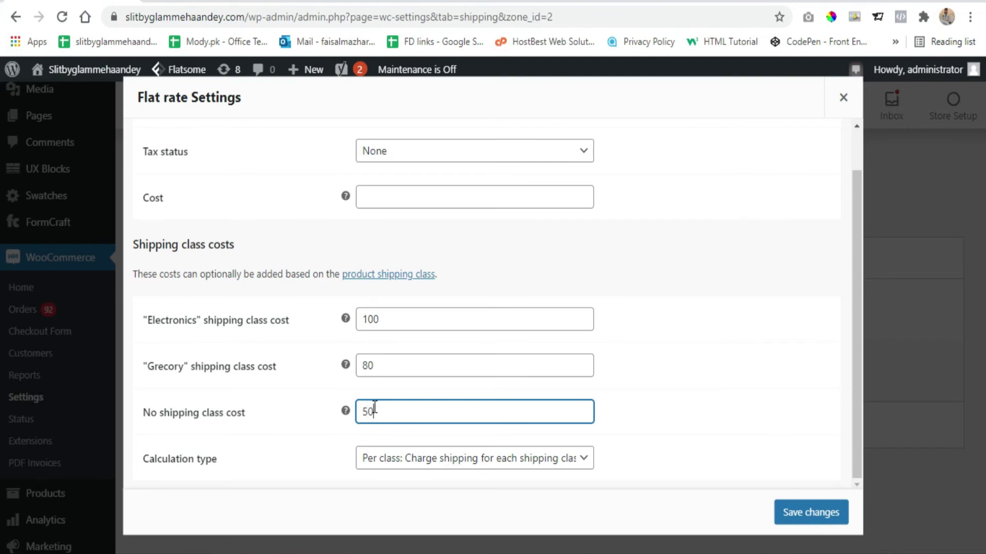
# - Keep the calculation type as Per class: Charge shipping for each shipping class individually, and save the Flat rate settings
pyautogui.click(695, 439)
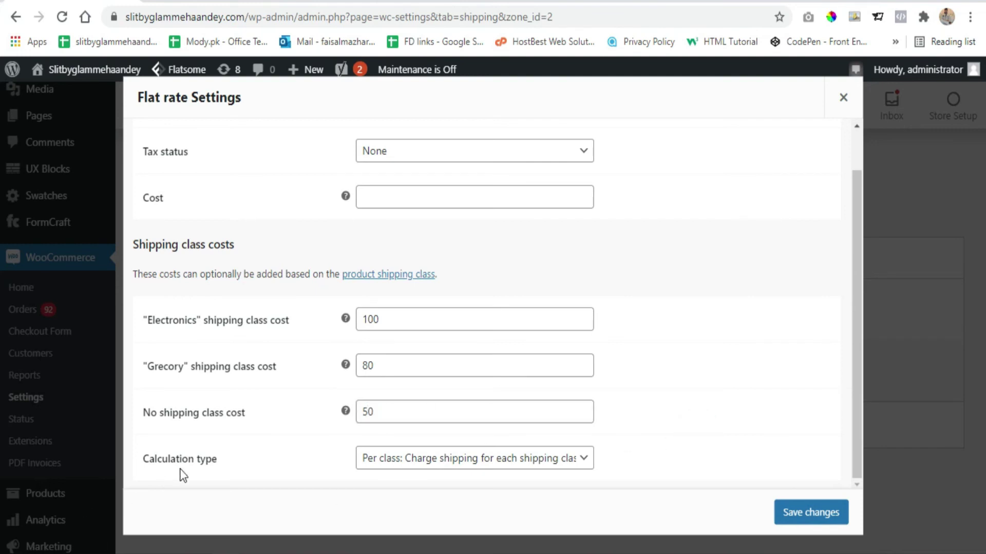
pyautogui.click(479, 465)
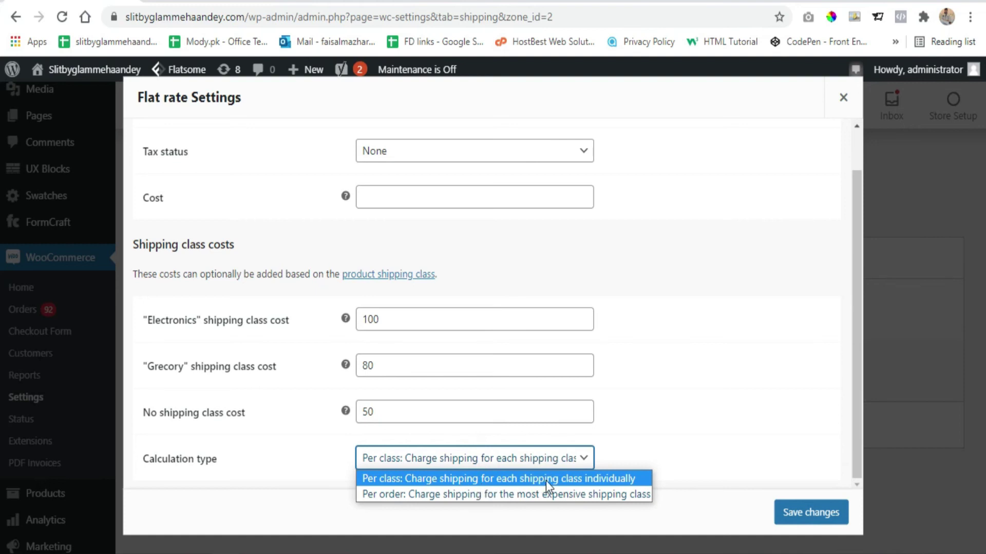
pyautogui.click(612, 482)
pyautogui.click(665, 456)
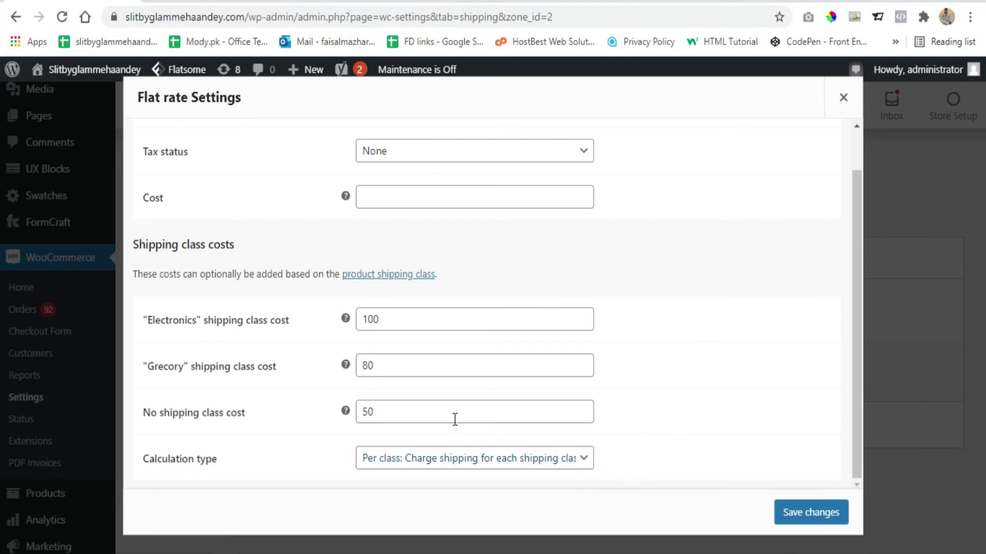
pyautogui.click(827, 513)
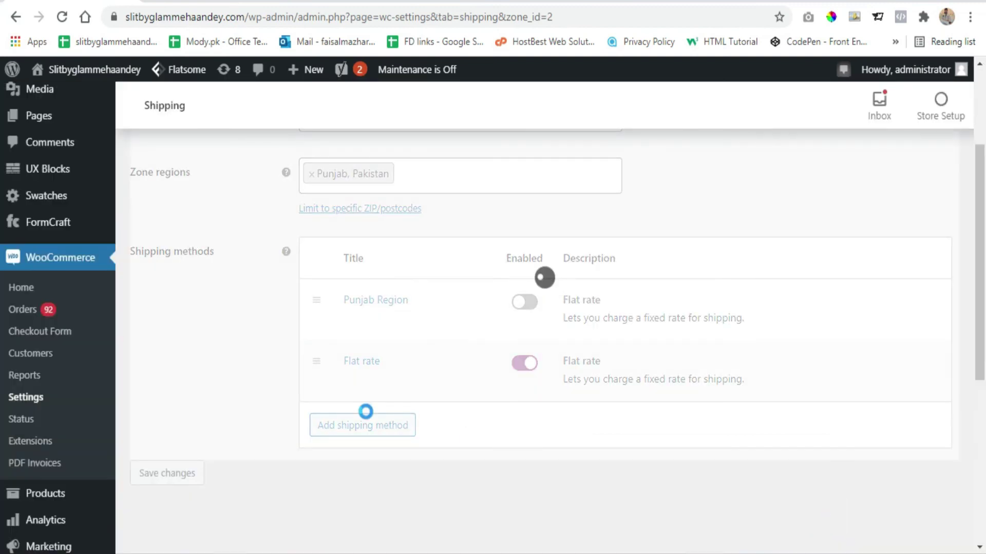
pyautogui.scroll(2, 349, 454)
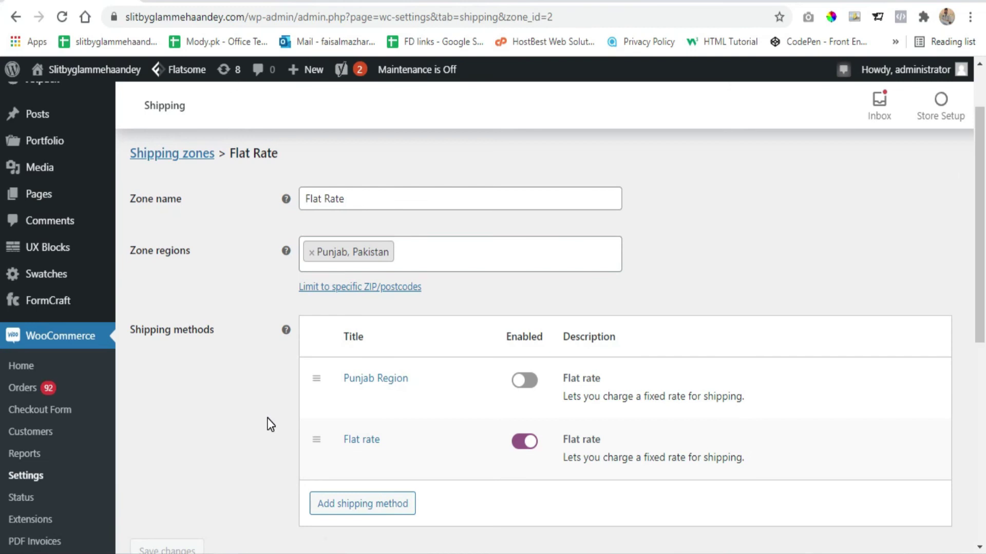
# - Return to the belted jumpsuit's product editor and update the product with the Electronics shipping class
pyautogui.click(227, 1)
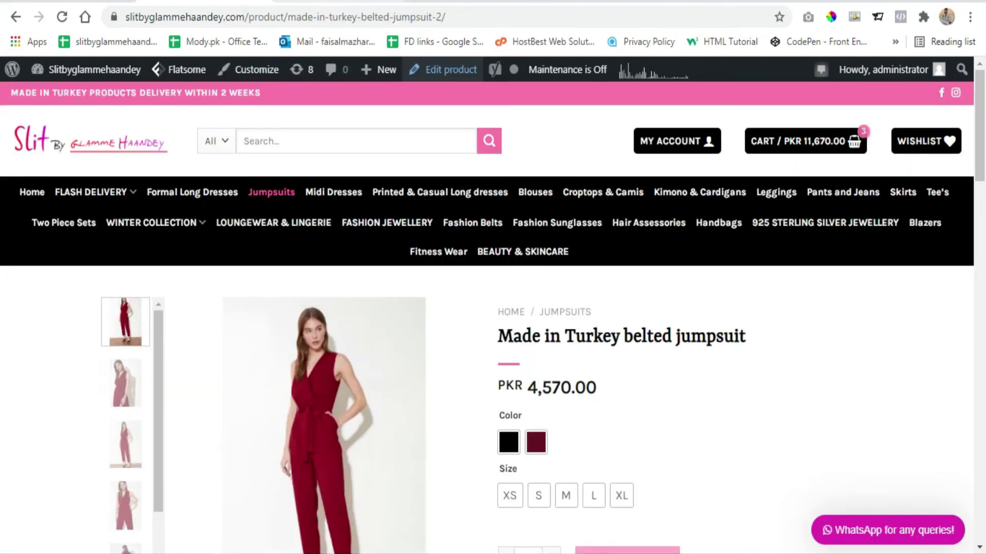
pyautogui.click(325, 1)
pyautogui.click(397, 367)
pyautogui.scroll(15, 709, 318)
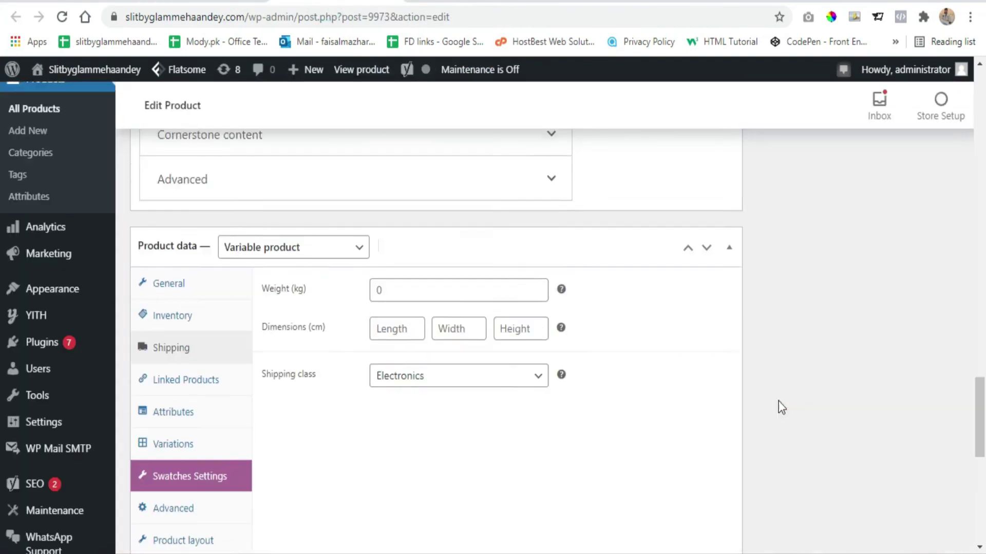
pyautogui.scroll(10, 710, 314)
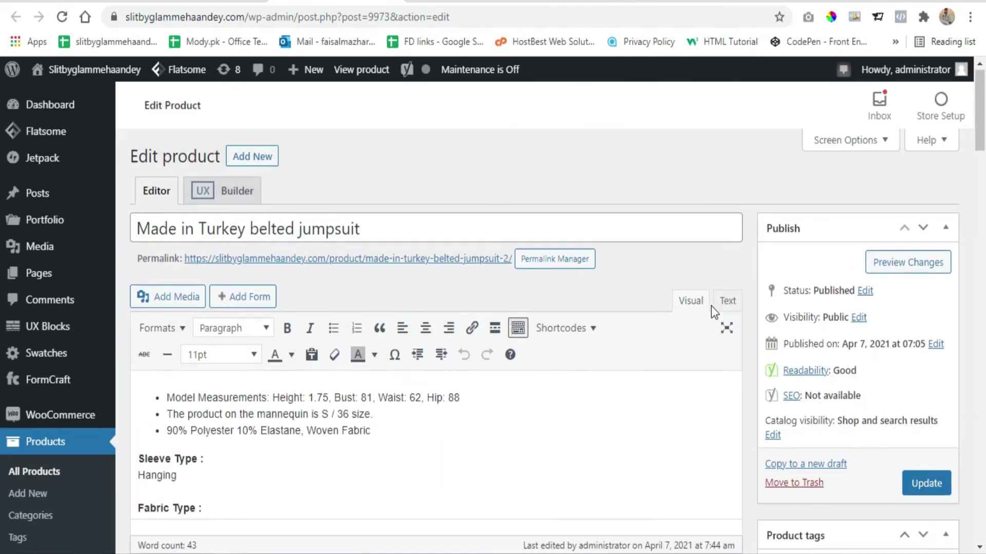
pyautogui.click(927, 482)
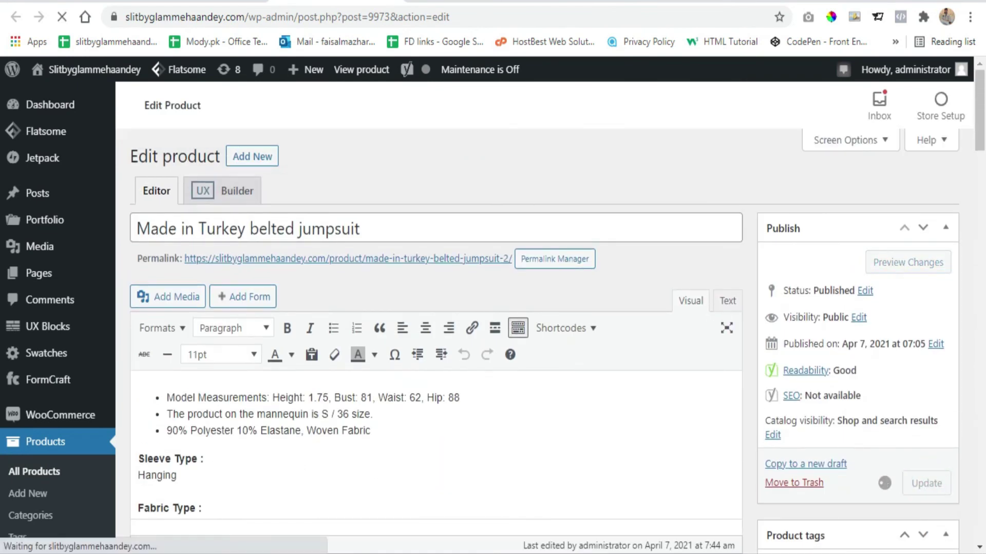
# - Remove the polka dot short dress from the shopping cart and open the belted jumpsuit's store page from its editor
pyautogui.click(470, 1)
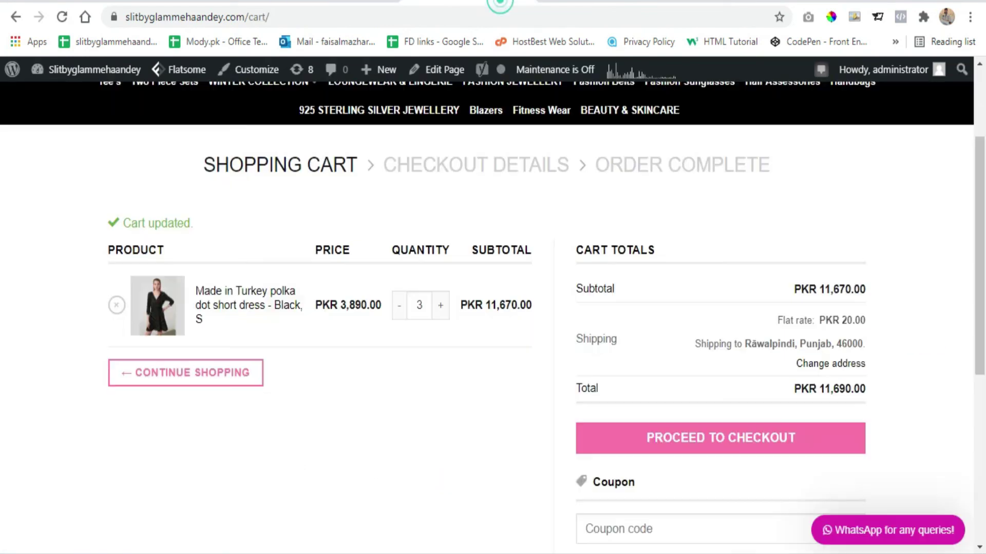
pyautogui.click(116, 305)
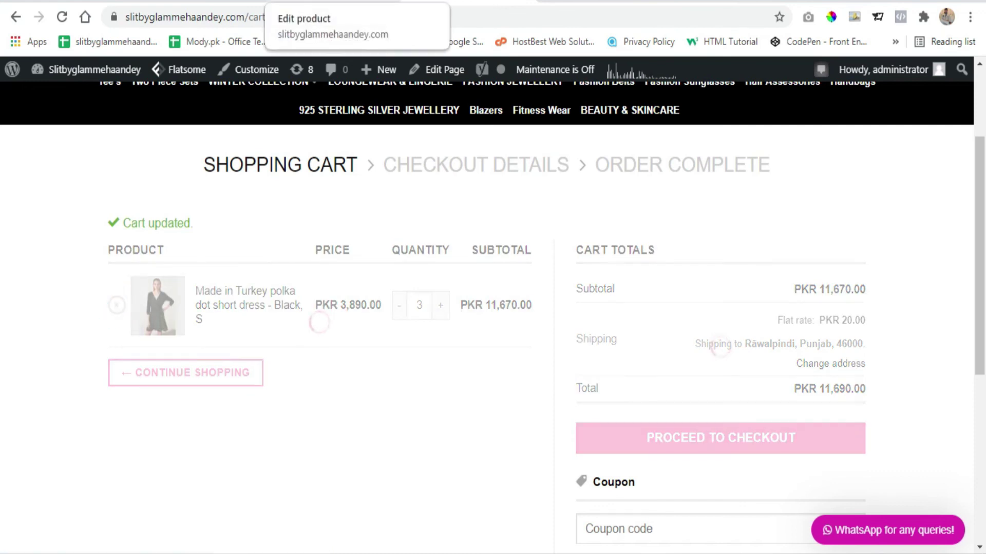
pyautogui.click(315, 1)
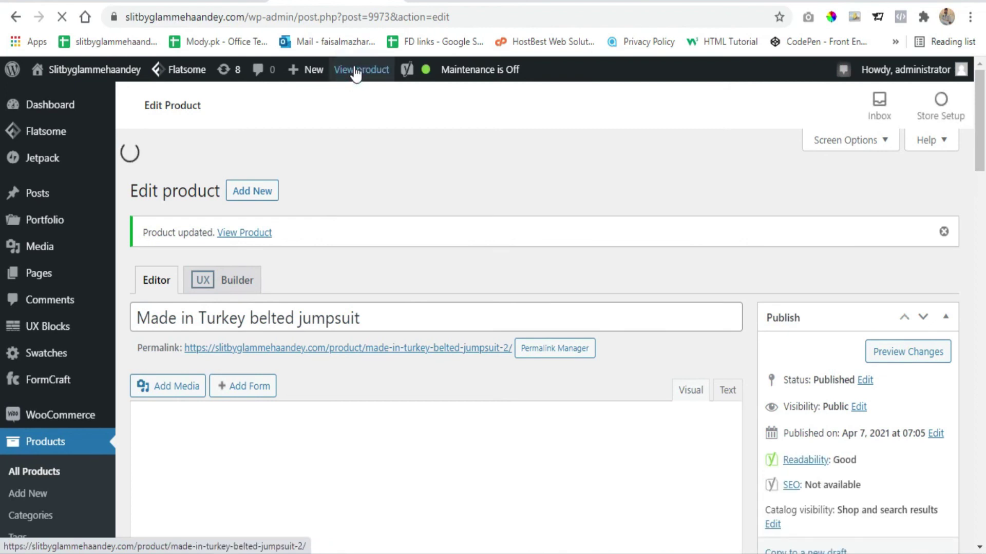
pyautogui.click(358, 74)
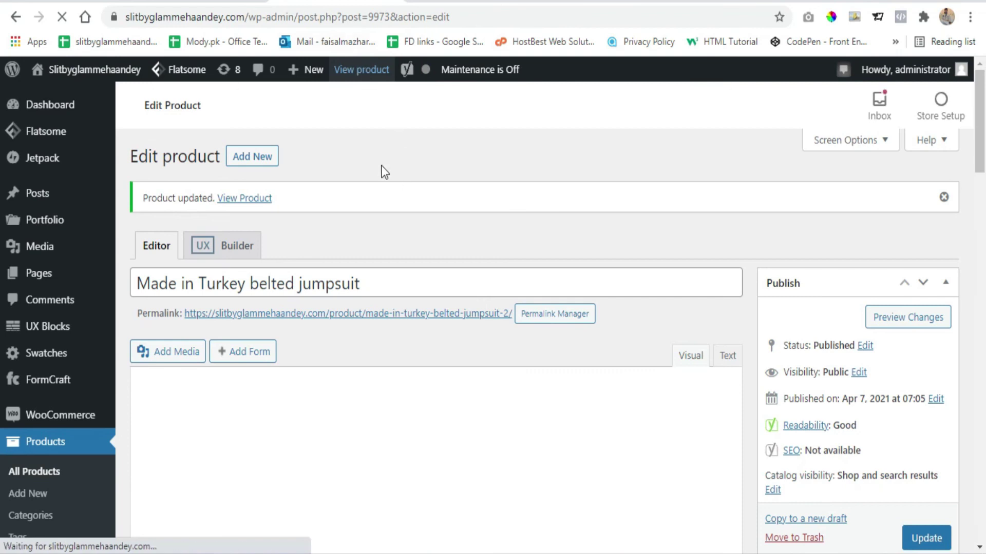
pyautogui.scroll(-5, 368, 140)
pyautogui.scroll(-10, 373, 143)
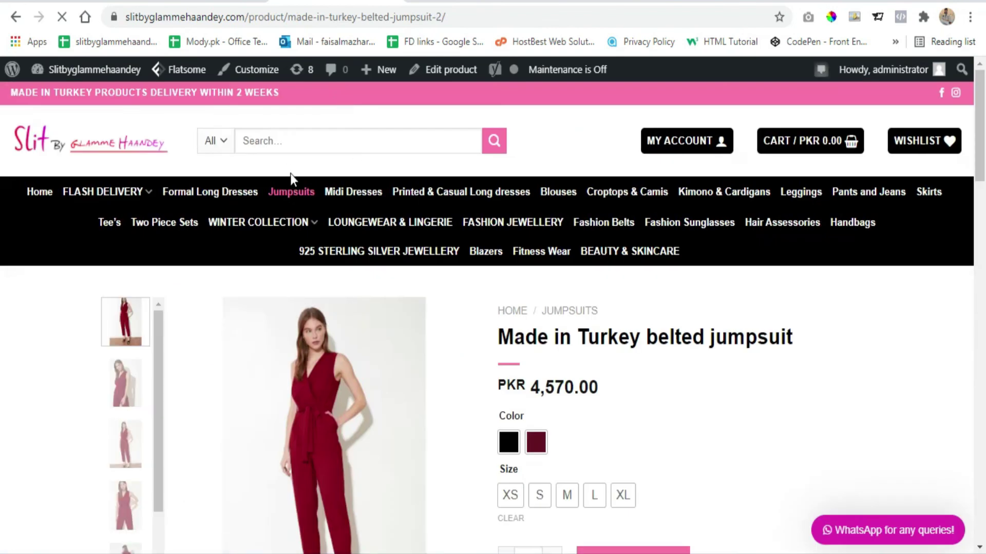
# - Add the belted jumpsuit in Burgundy, size S, to the cart and check the shipping charge on the cart page
pyautogui.scroll(-2, 571, 269)
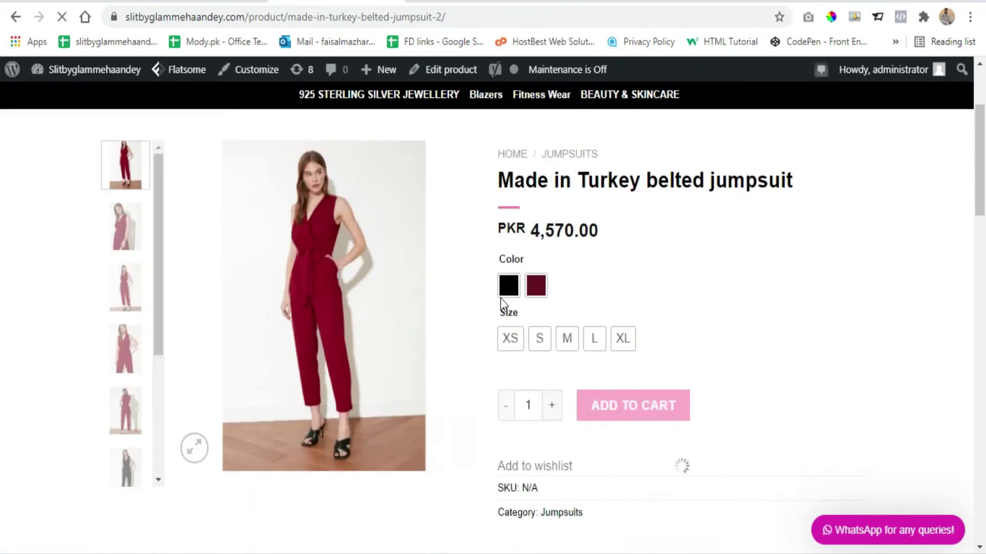
pyautogui.click(535, 288)
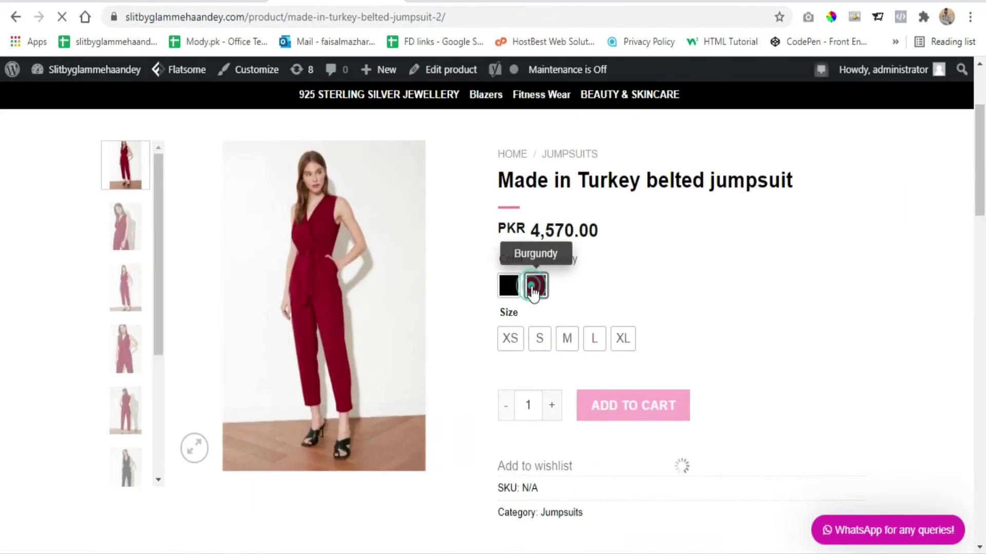
pyautogui.click(539, 341)
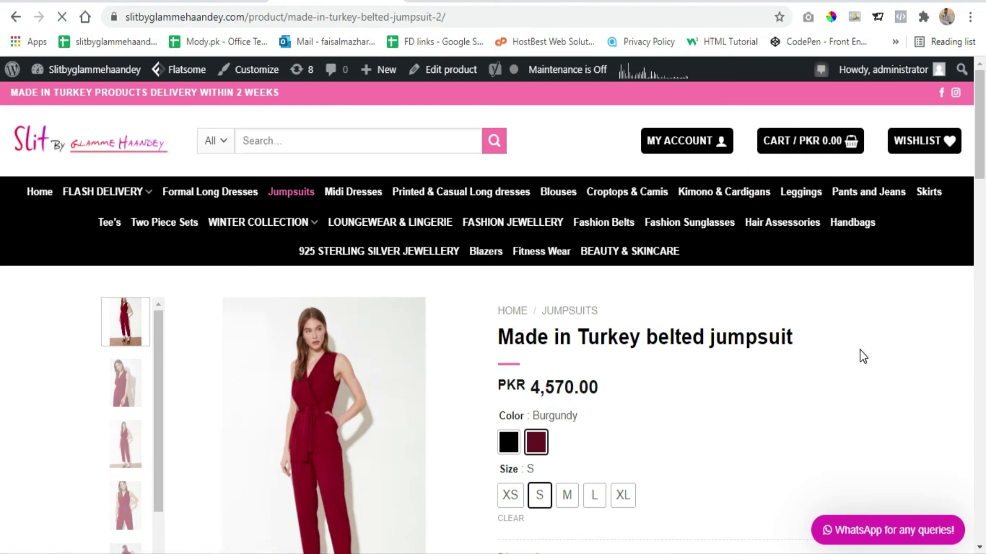
pyautogui.moveTo(817, 162)
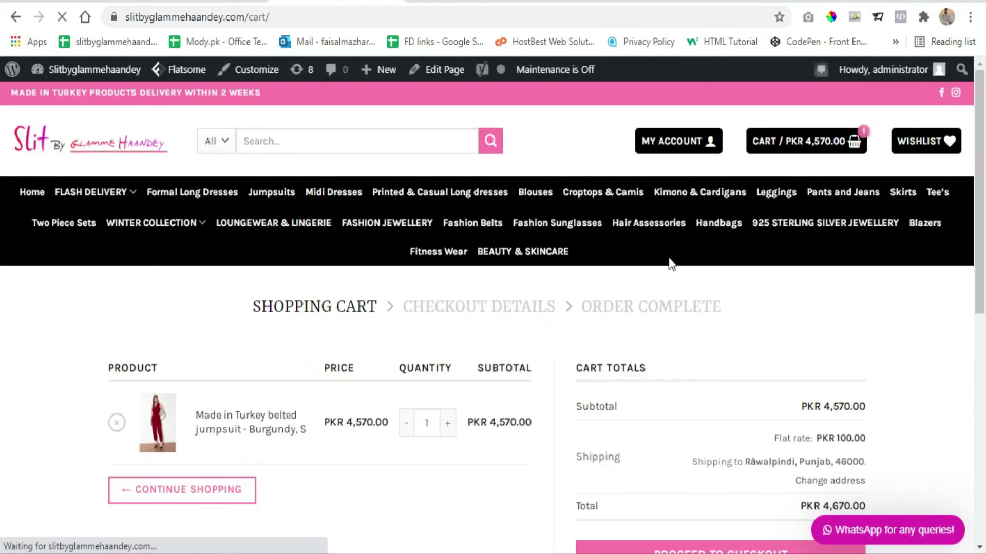
pyautogui.scroll(-2, 663, 315)
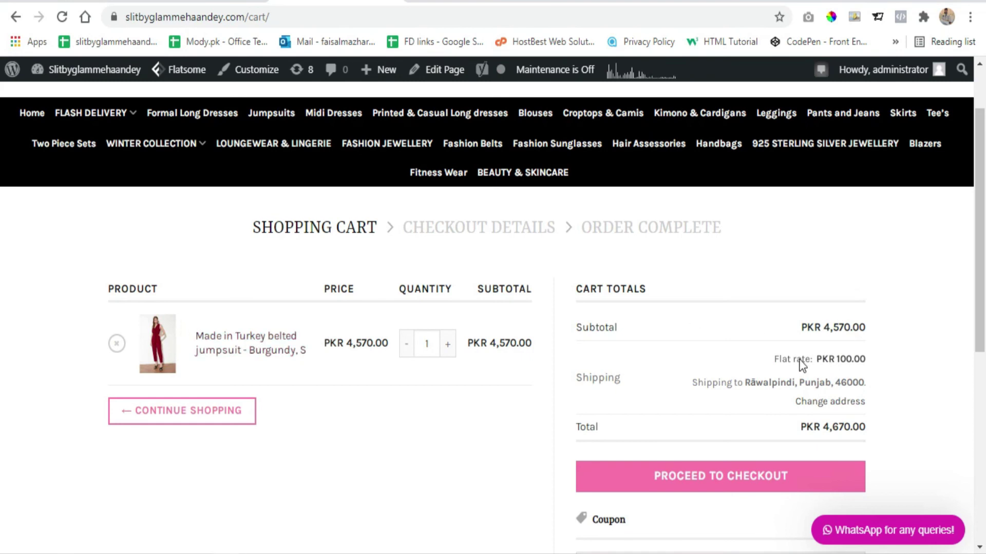
# - Reopen the Flat rate method's settings in the Punjab zone and check the Electronics class cost against the cart
pyautogui.click(75, 1)
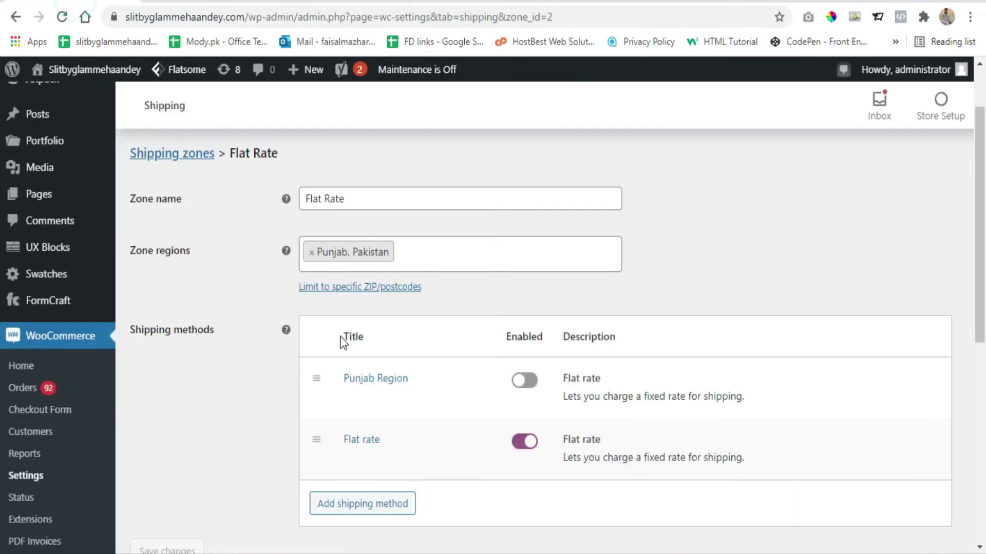
pyautogui.click(350, 460)
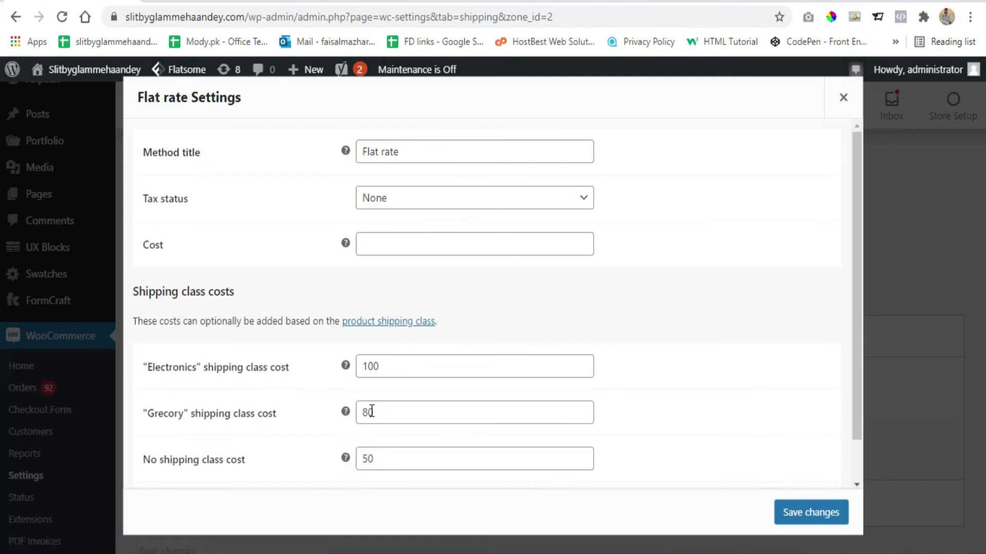
pyautogui.click(383, 368)
pyautogui.moveTo(383, 368); pyautogui.dragTo(346, 368)
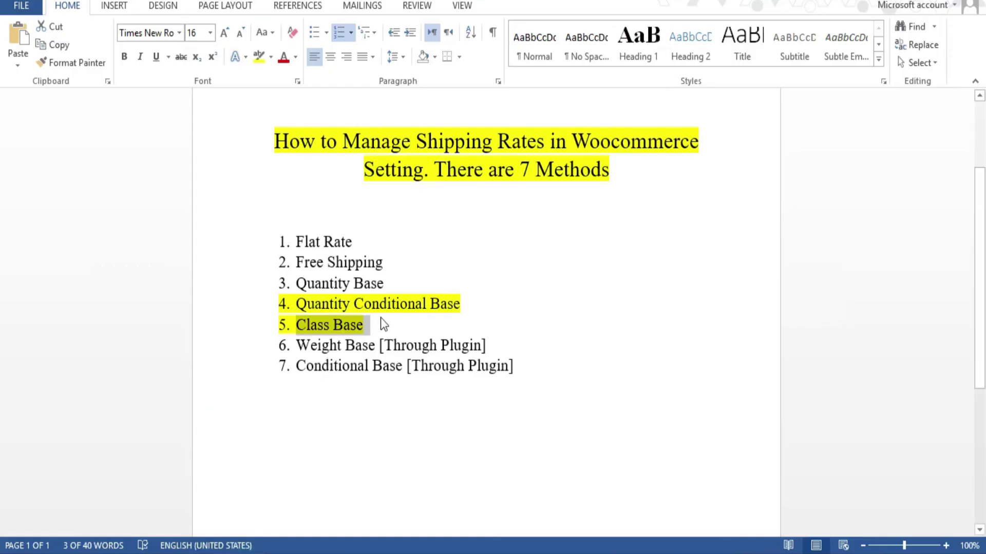
# - In the Word methods list, delete the first "n" of "Conditional" in item 4 and place the cursor after "Class Base"
pyautogui.click(380, 314)
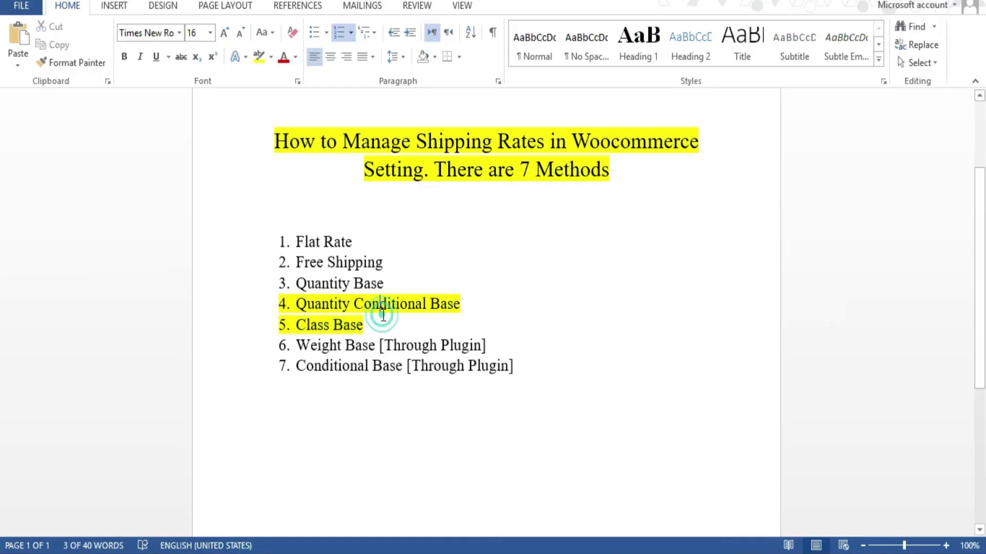
pyautogui.press('BackSpace')
pyautogui.click(373, 325)
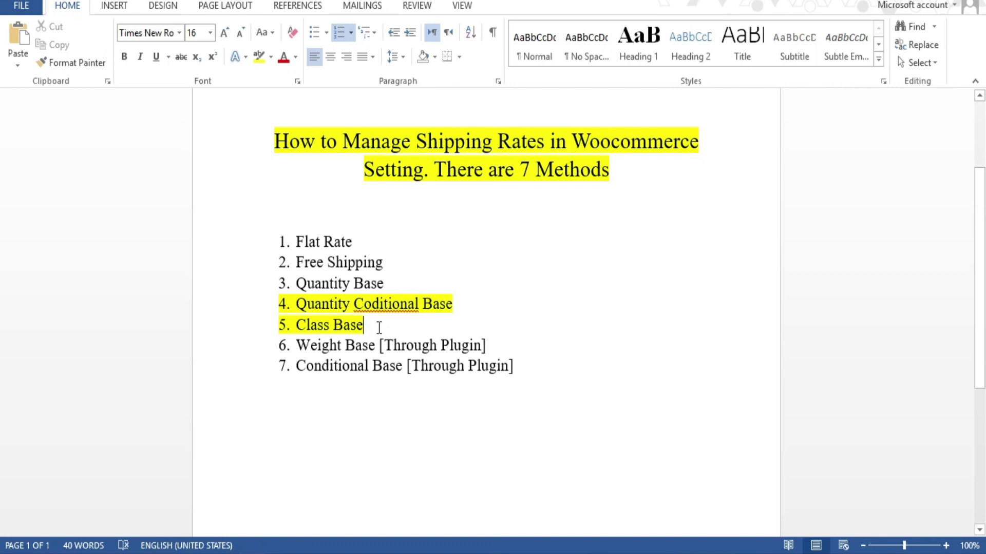
# - Review the two plugin-based methods in the list, Weight Base and Conditional Base, selecting each entry in turn
pyautogui.moveTo(297, 346); pyautogui.dragTo(485, 349)
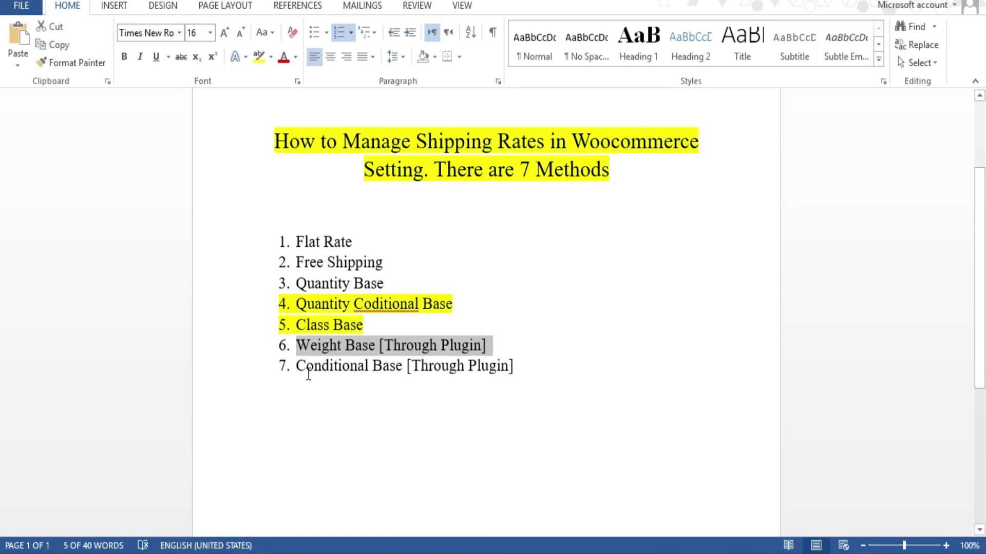
pyautogui.moveTo(297, 368); pyautogui.dragTo(510, 378)
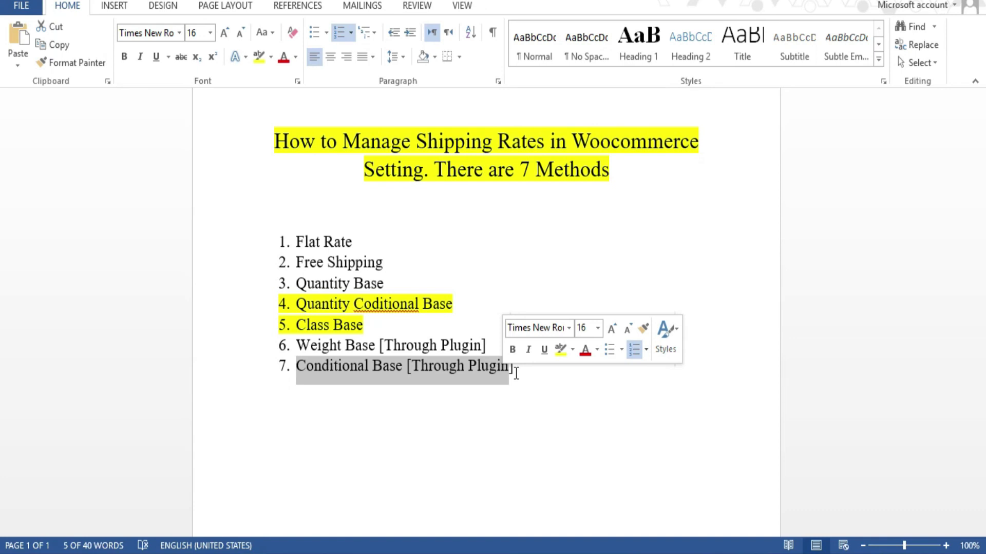
pyautogui.click(516, 372)
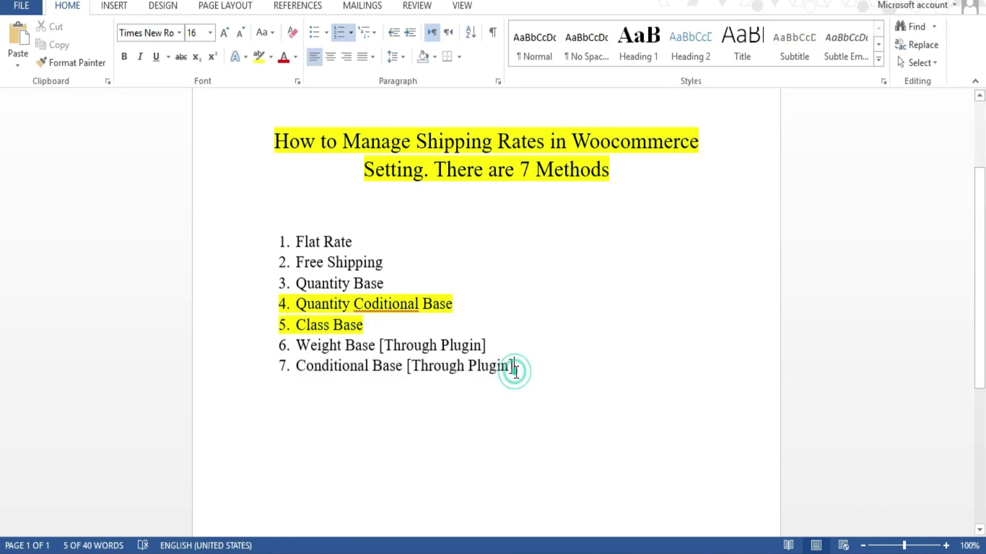